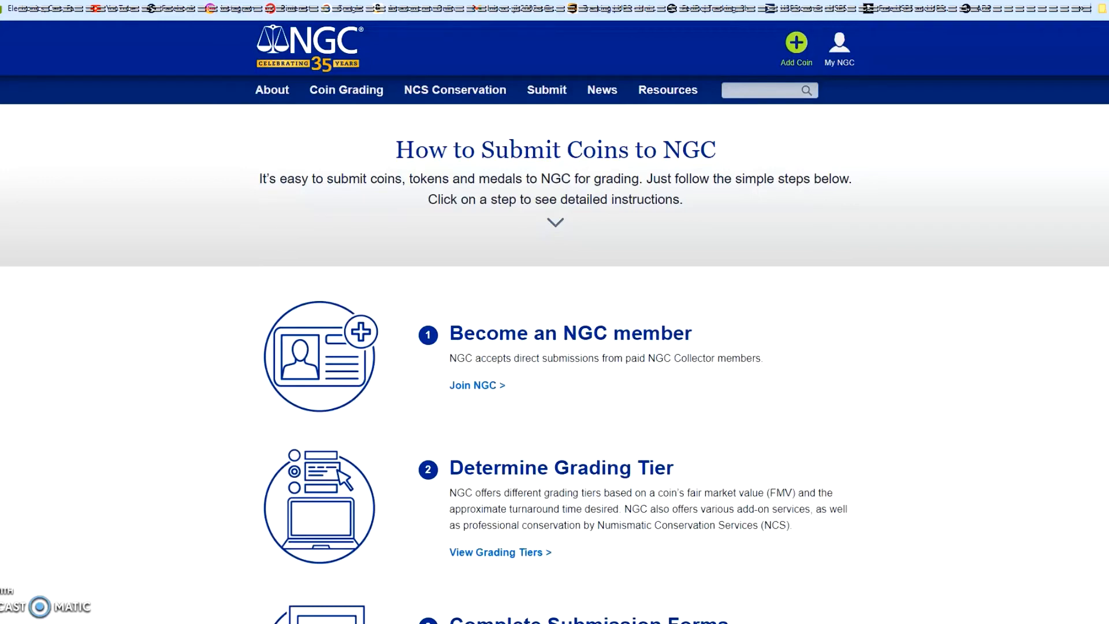
- Review the steps for submitting coins to NGC, from membership and grading tier to submission forms
scroll(789, 390, down, 1)
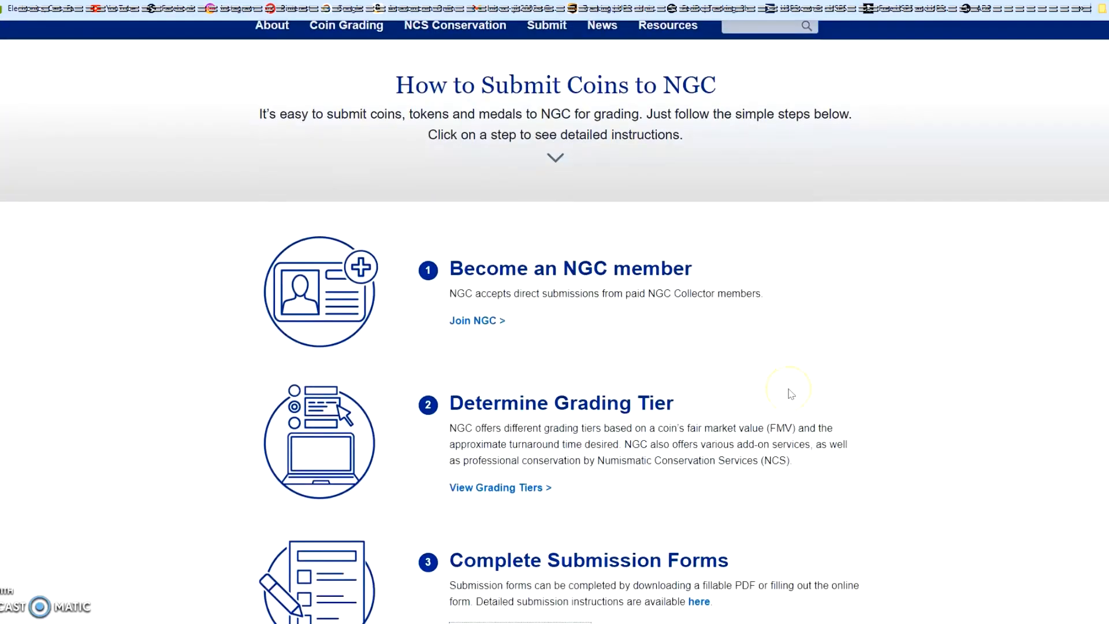
scroll(791, 394, down, 2)
scroll(791, 394, down, 1)
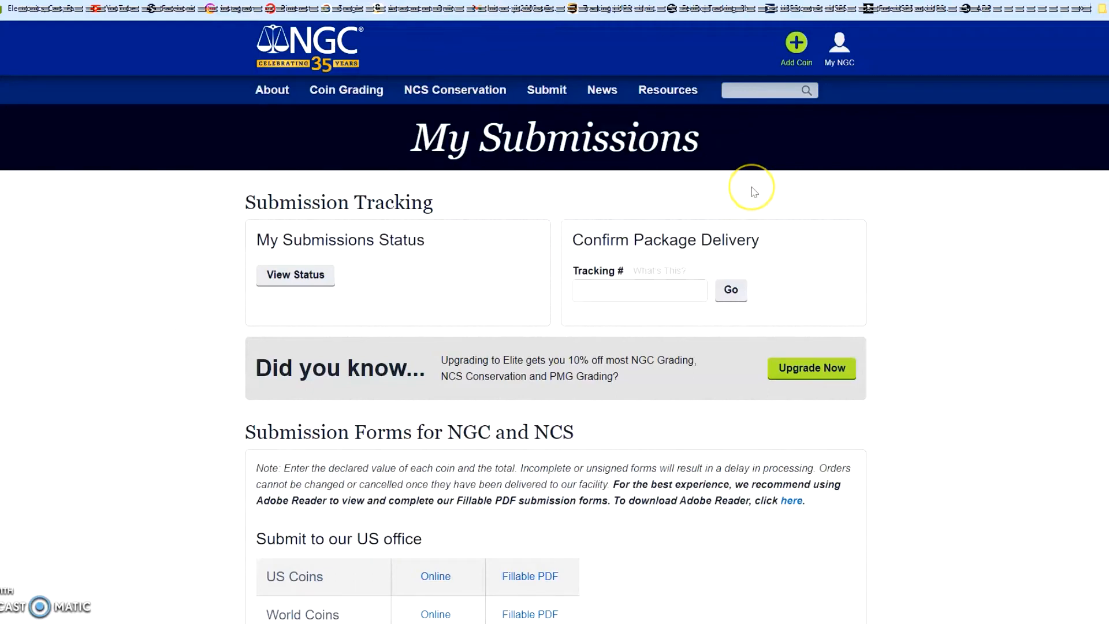
- Look over the submission tracking and form options, then open and review the NGC / NCS return shipping fees
scroll(754, 192, down, 2)
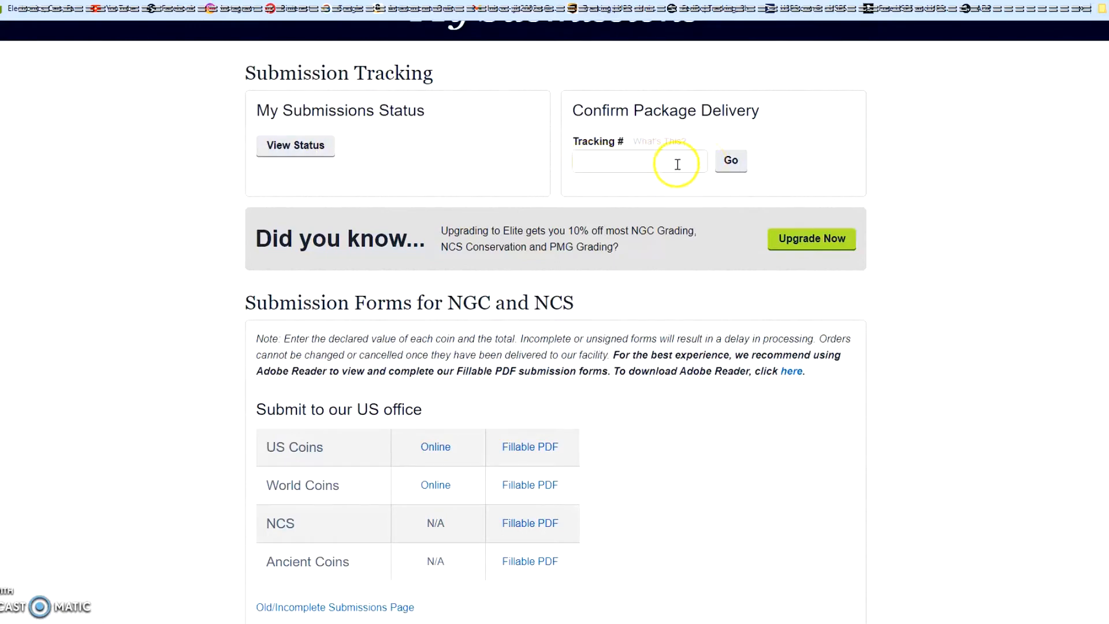
scroll(681, 298, down, 2)
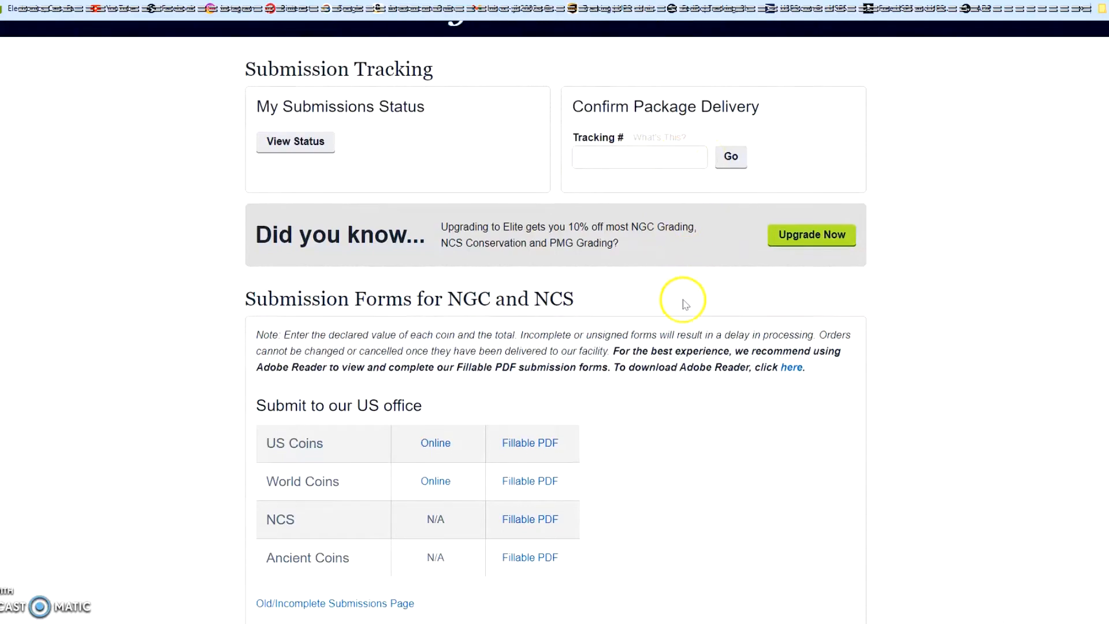
scroll(685, 305, down, 2)
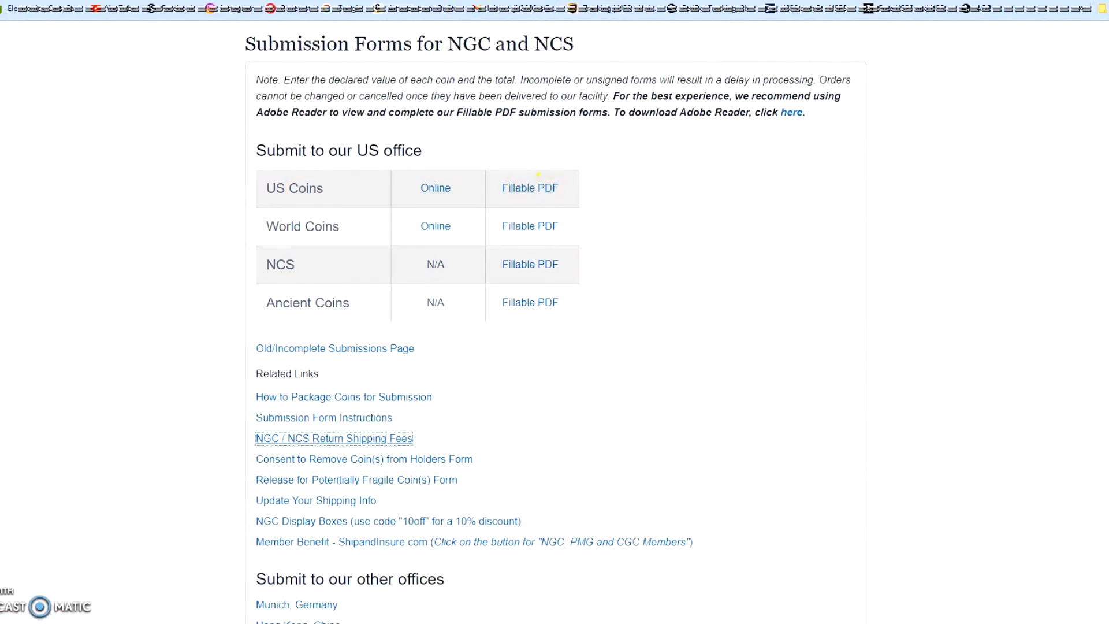
key(Return)
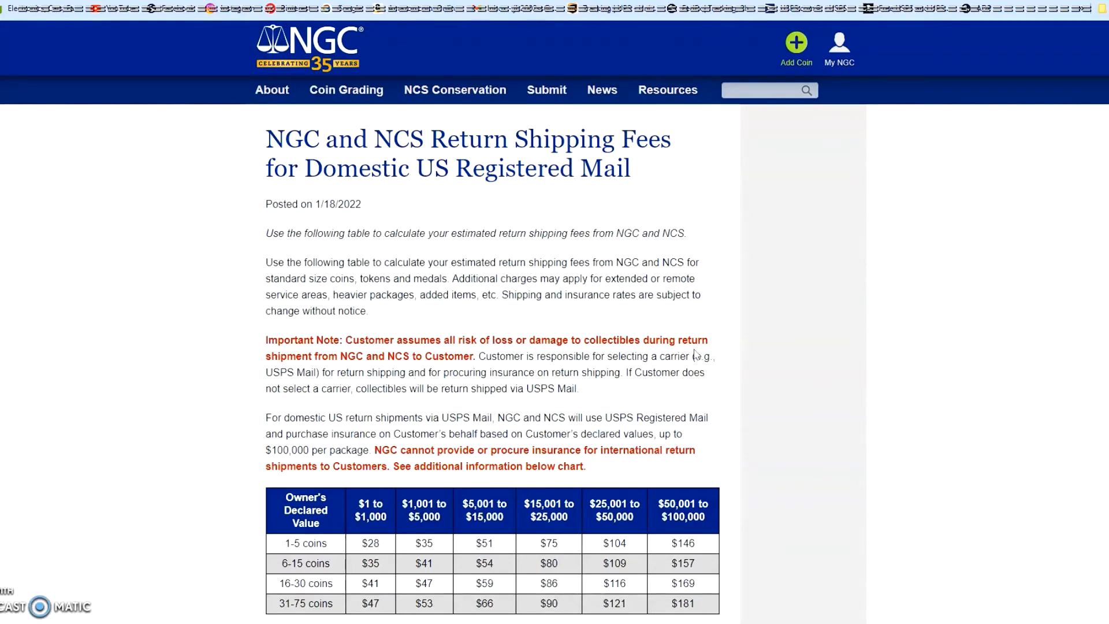
scroll(695, 354, down, 1)
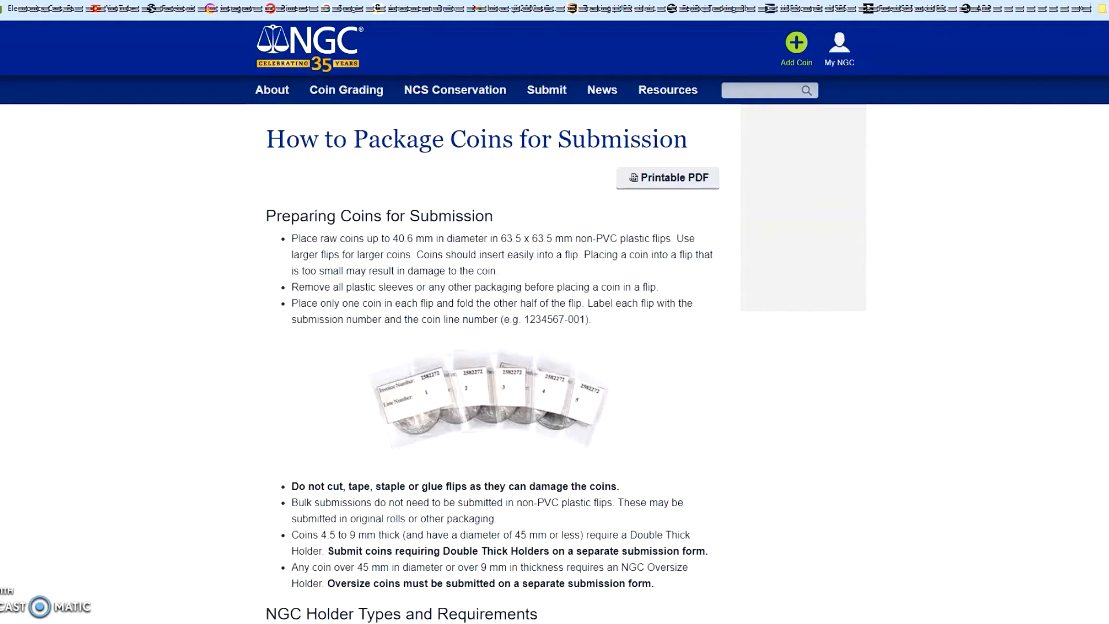
- Review the guide on packaging coins for submission and bring up the submission form instructions PDF
scroll(864, 441, down, 2)
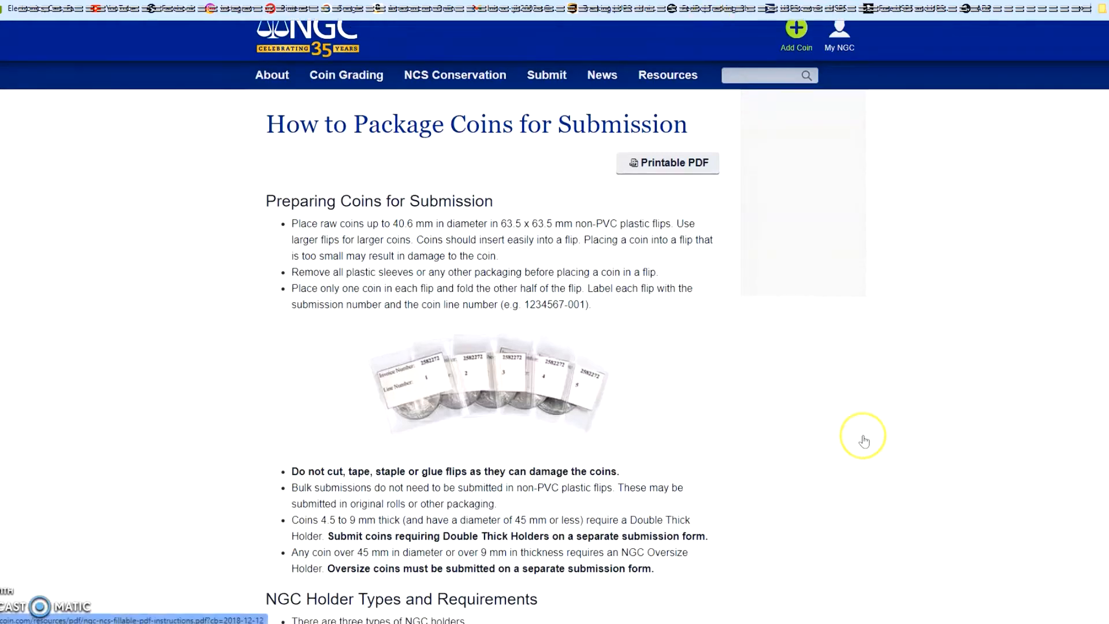
scroll(863, 441, down, 1)
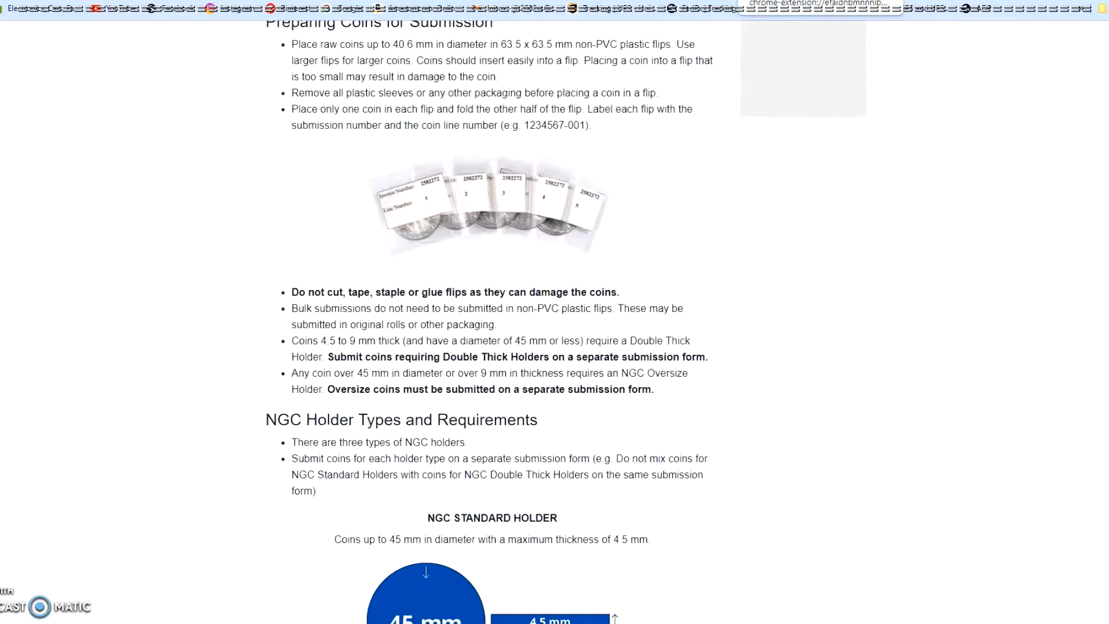
click(751, 8)
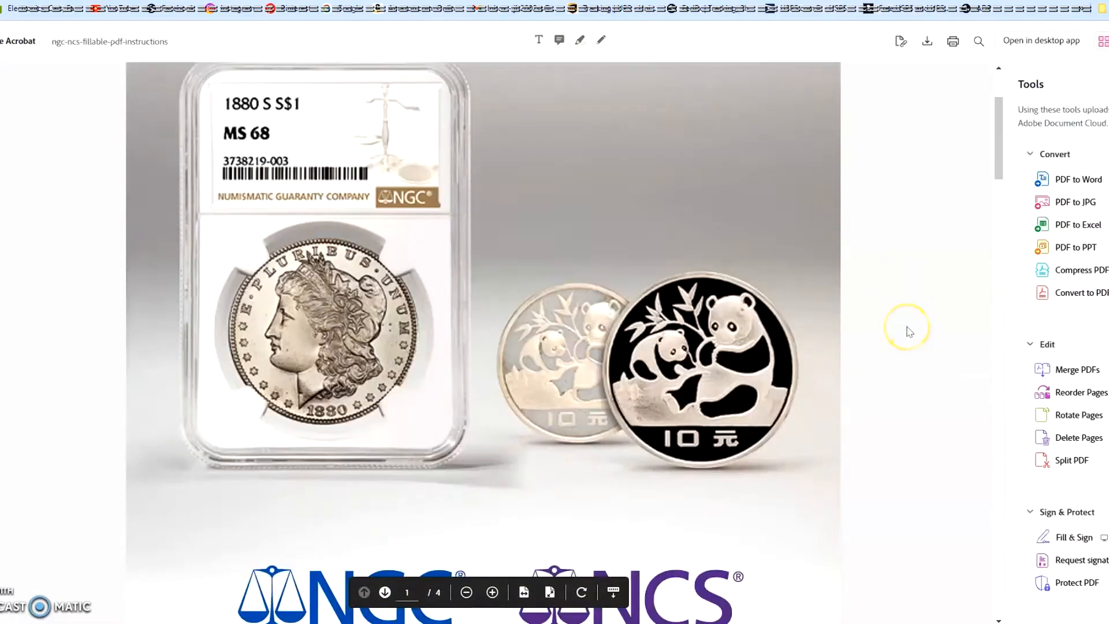
- Read through the NGC/NCS submission form instructions, including holder types and the numbered form sections
scroll(907, 331, down, 3)
scroll(908, 330, down, 7)
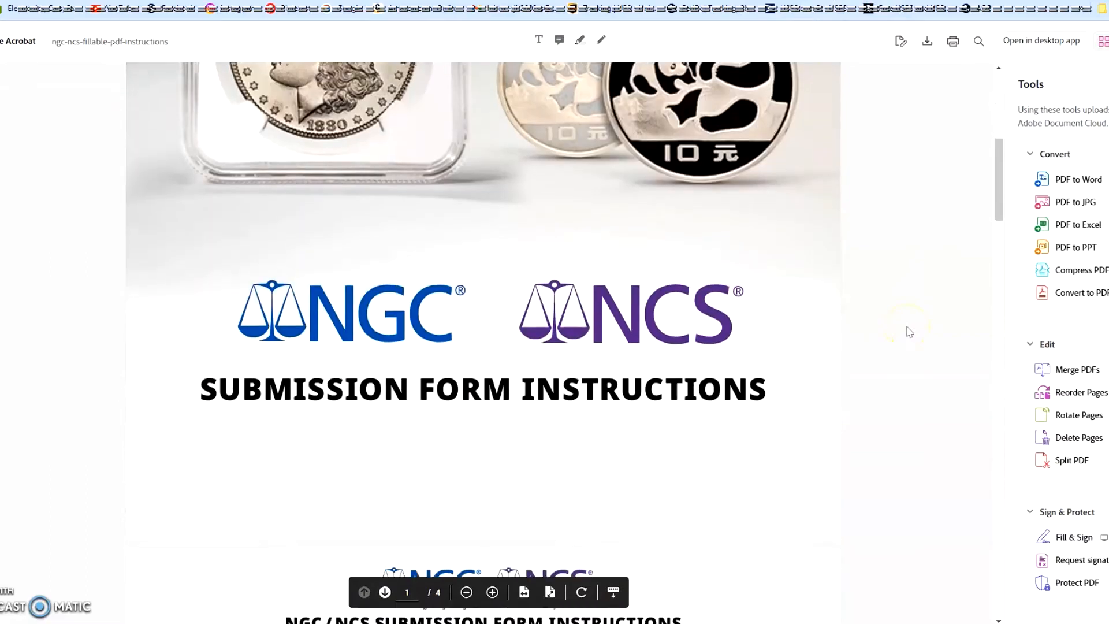
scroll(908, 330, down, 7)
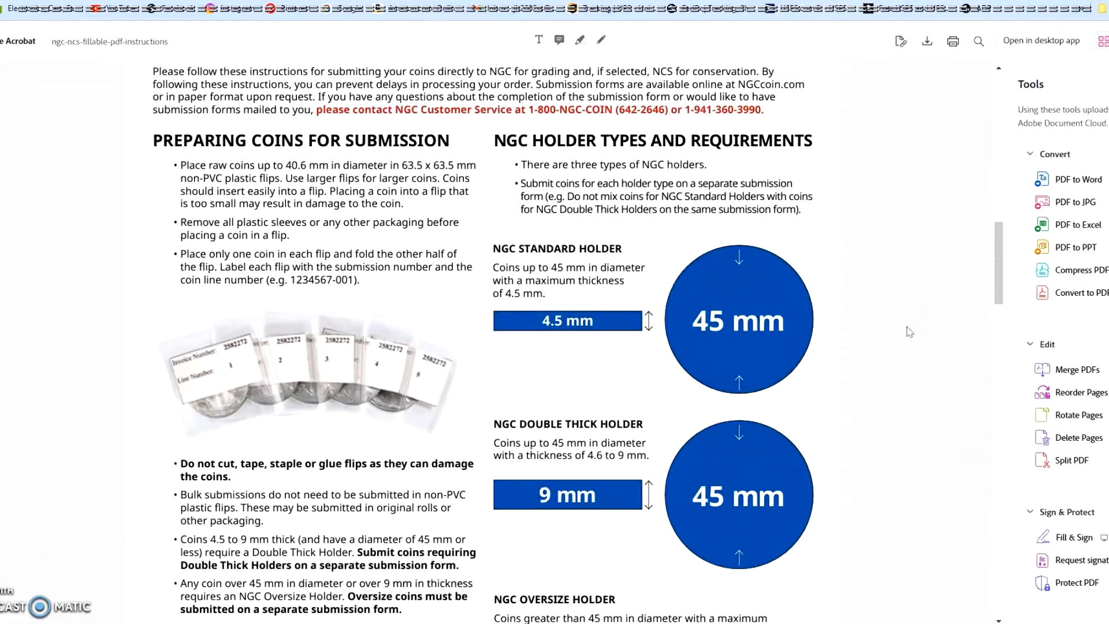
scroll(909, 331, down, 7)
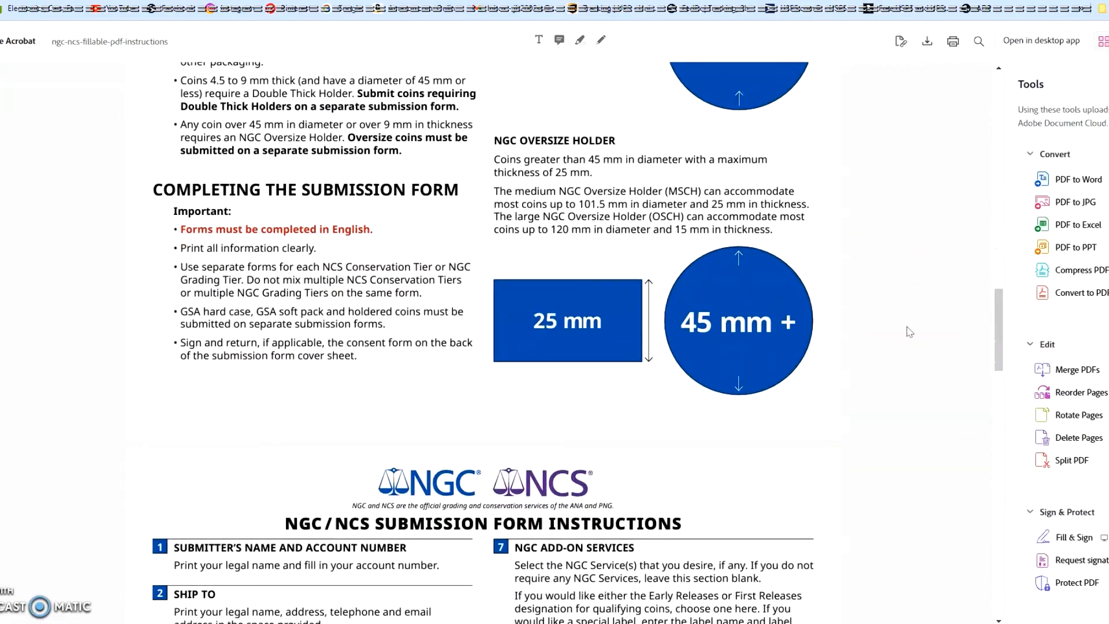
scroll(902, 331, down, 4)
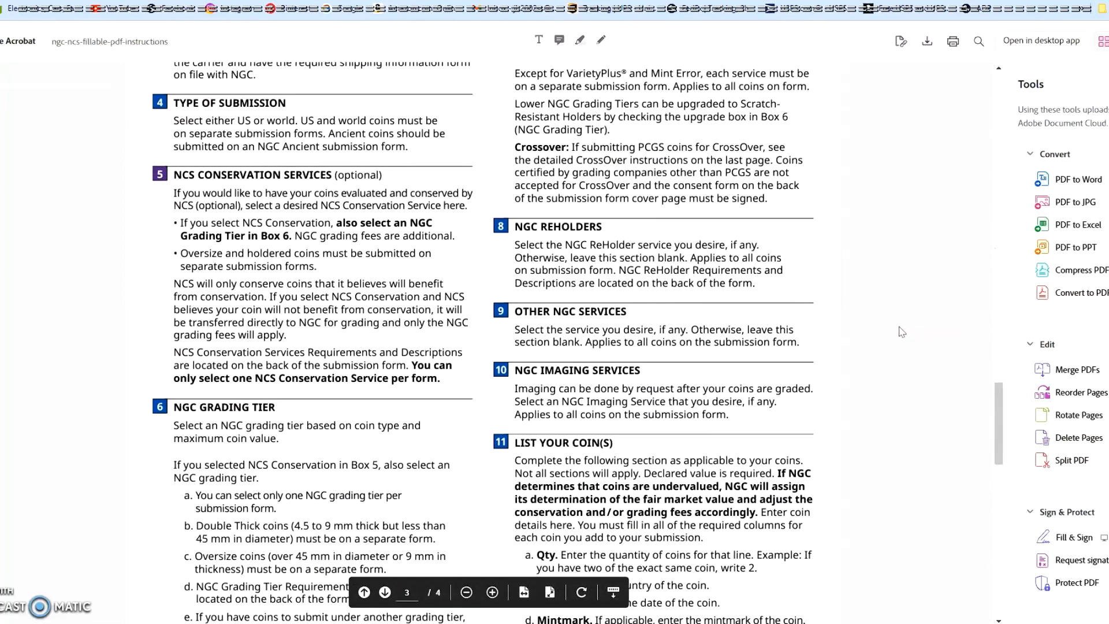
click(878, 325)
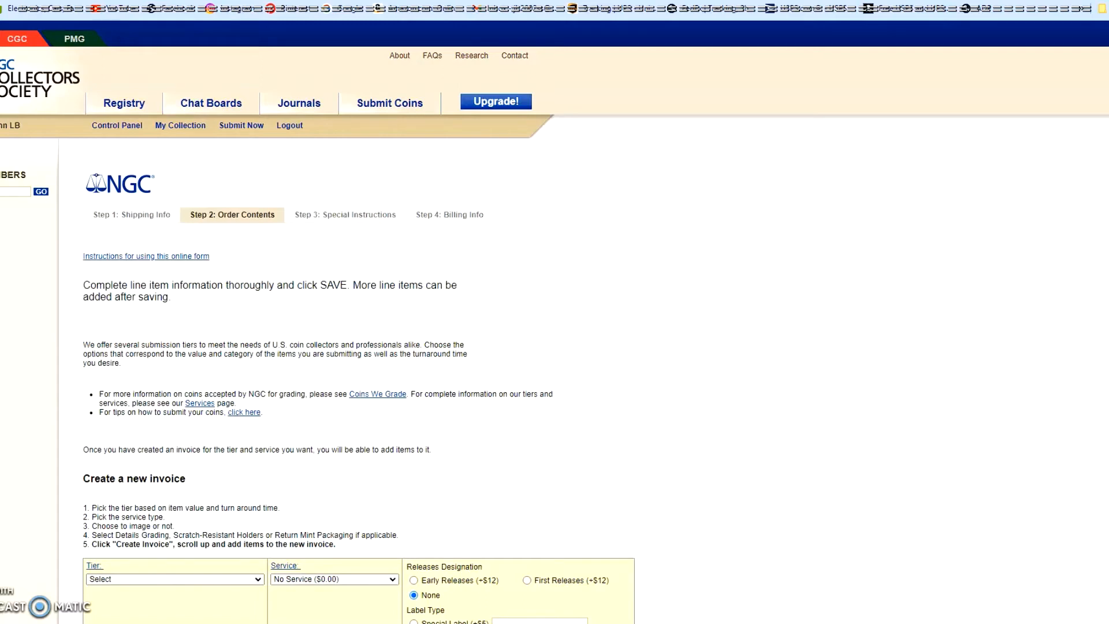
- Set the new invoice's tier to Modern ($19.00) and its service to Scratch Resistant Holder ($5.00)
scroll(762, 321, down, 4)
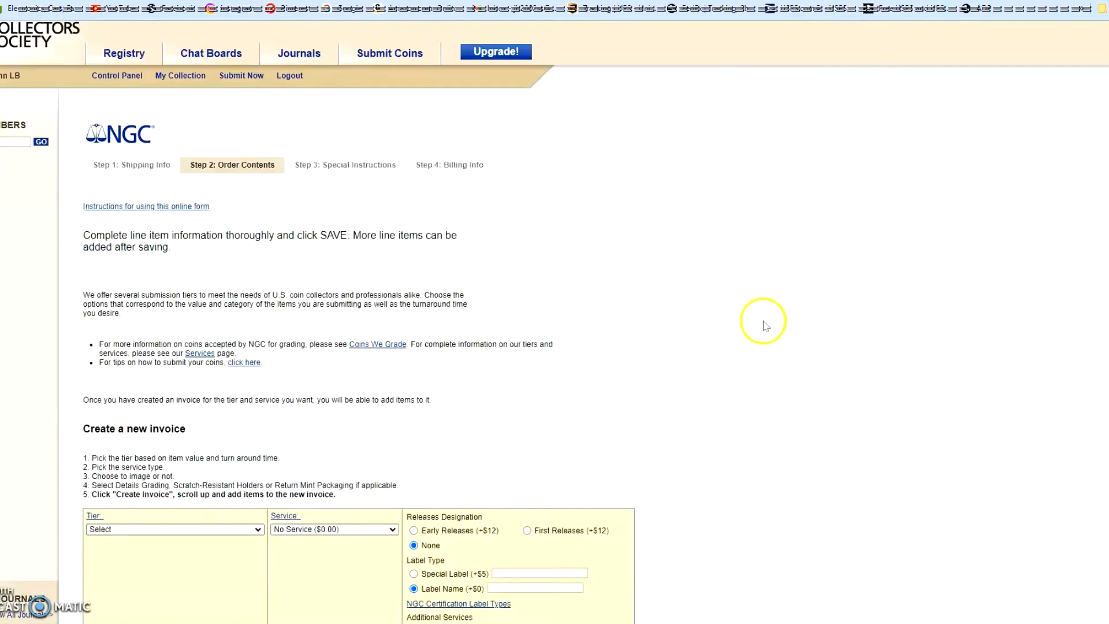
scroll(763, 321, down, 1)
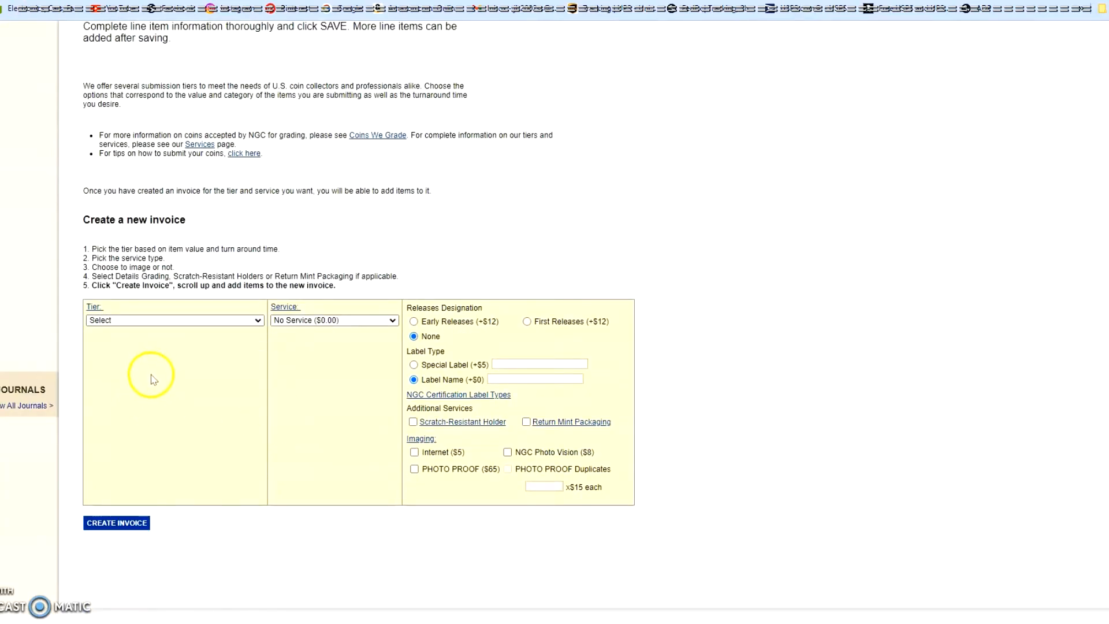
click(257, 322)
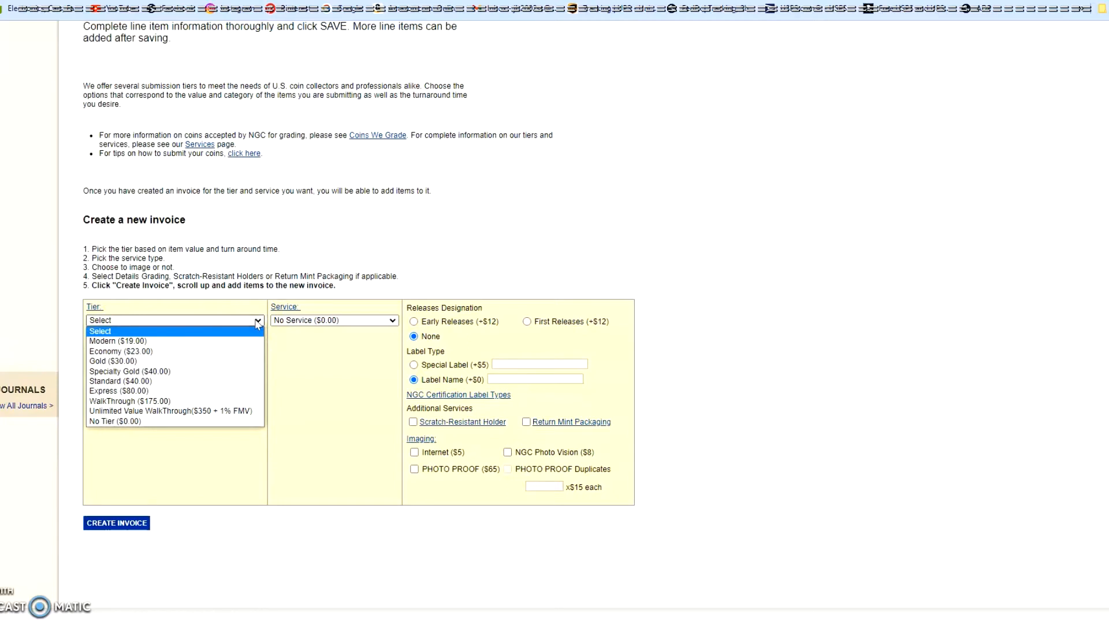
click(224, 346)
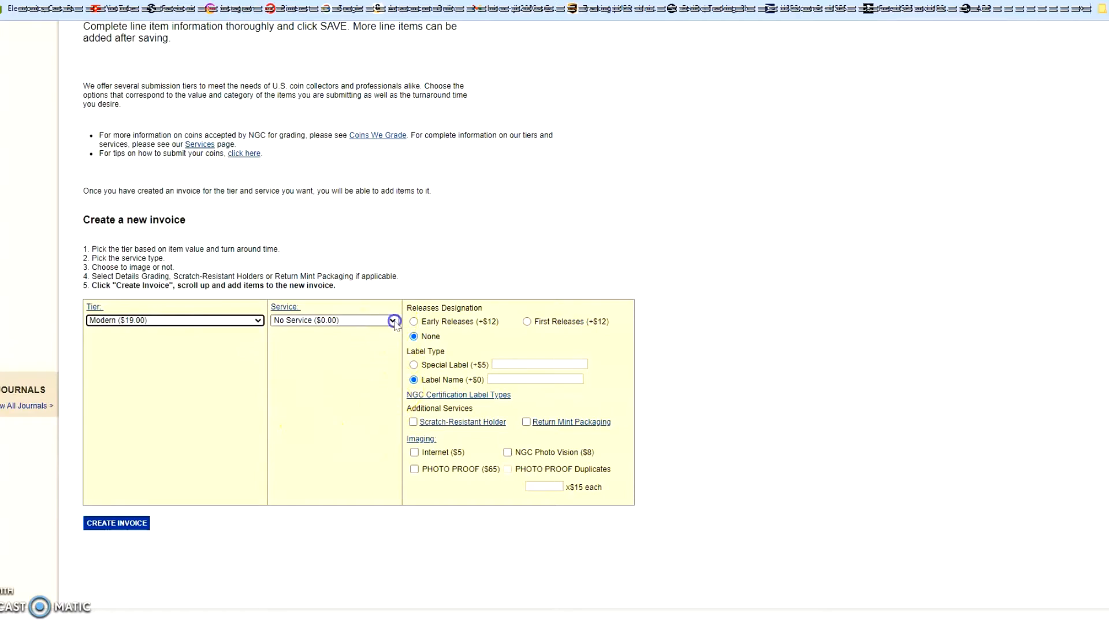
click(392, 320)
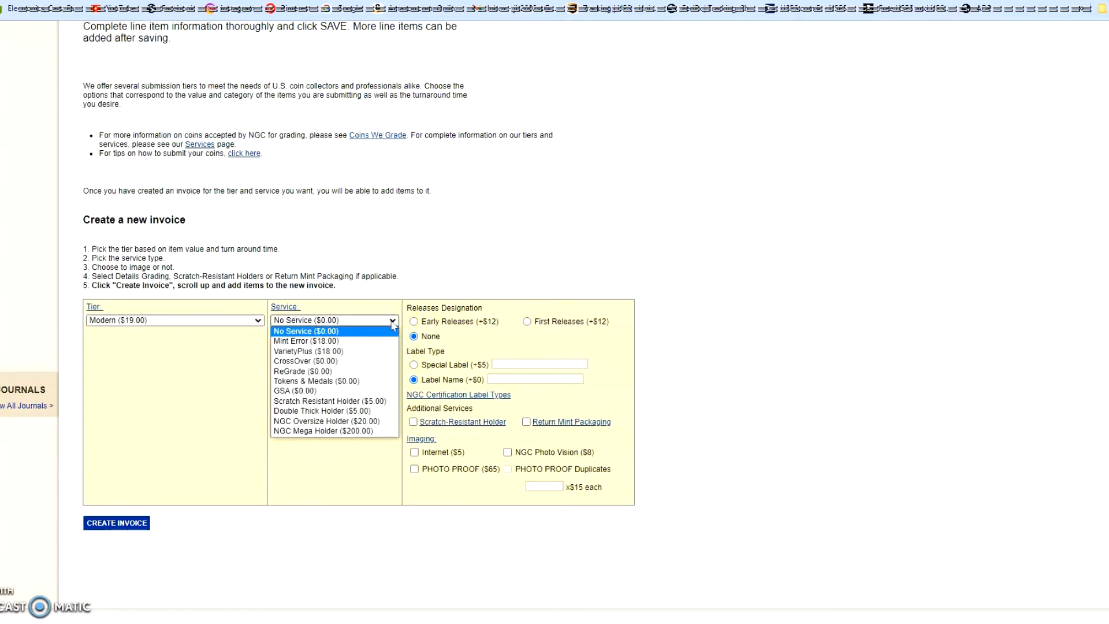
click(384, 403)
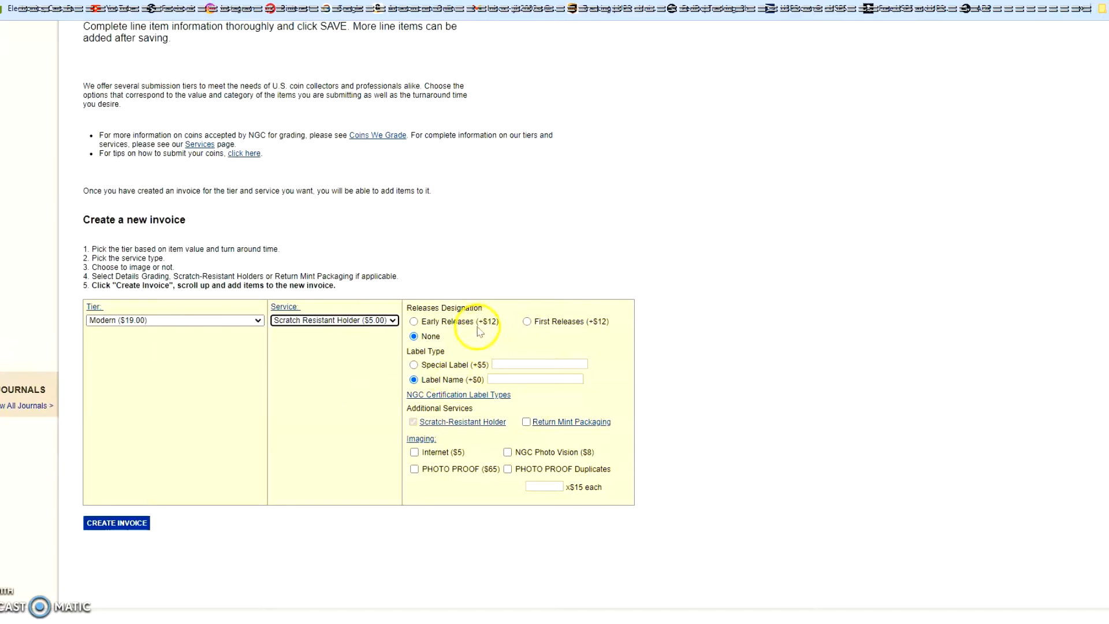
- Choose the First Releases designation, a special label of "Silver Eagle #432", and Return Mint Packaging for the new invoice
click(527, 322)
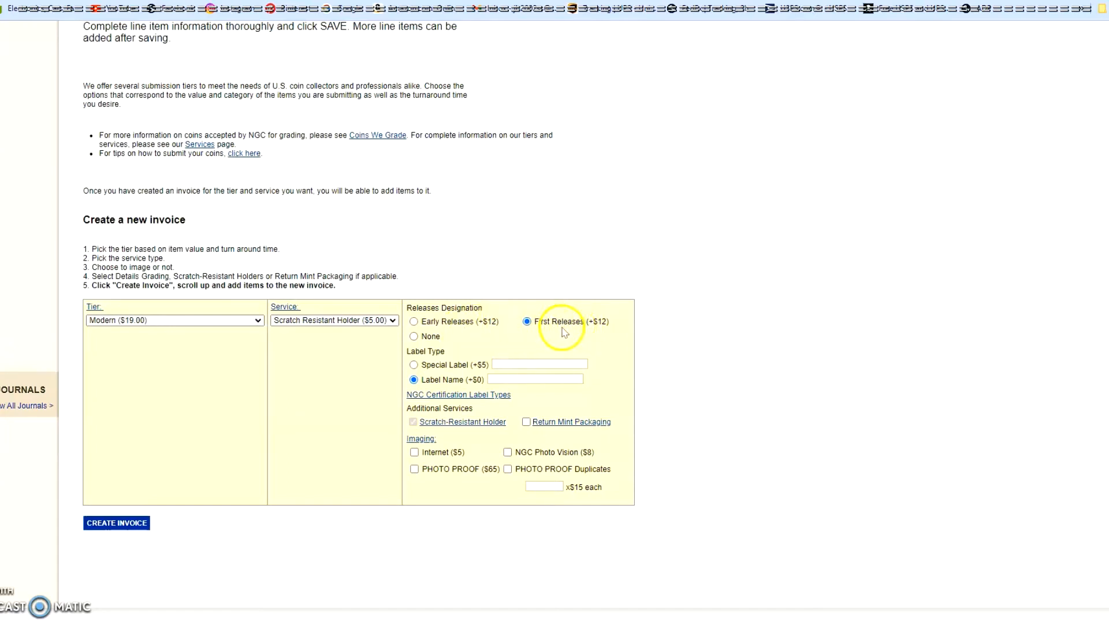
click(414, 365)
click(537, 363)
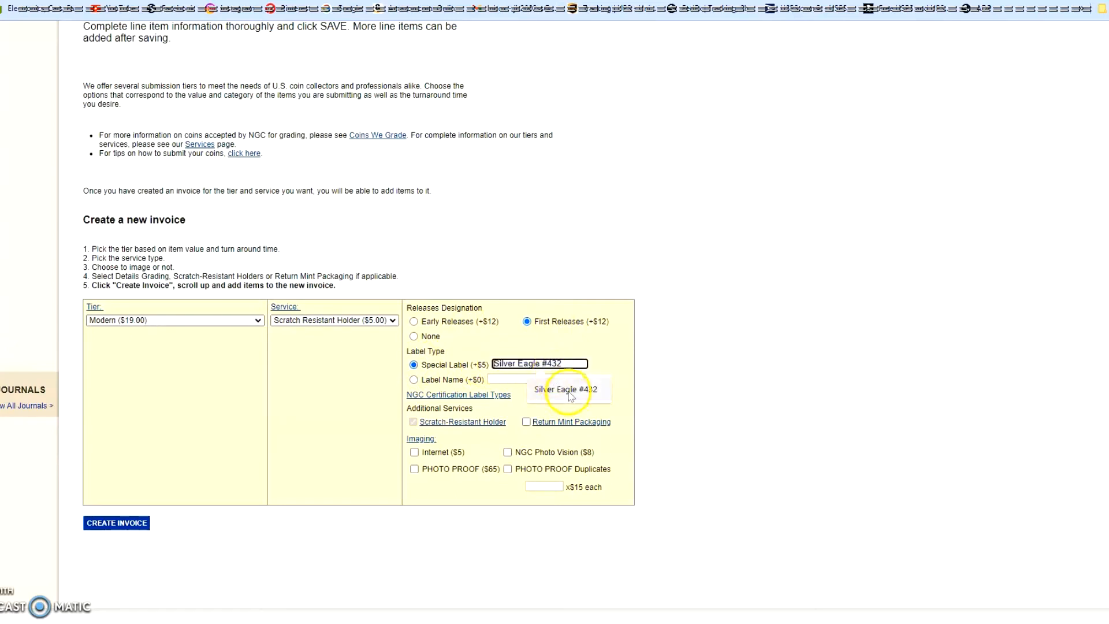
click(569, 391)
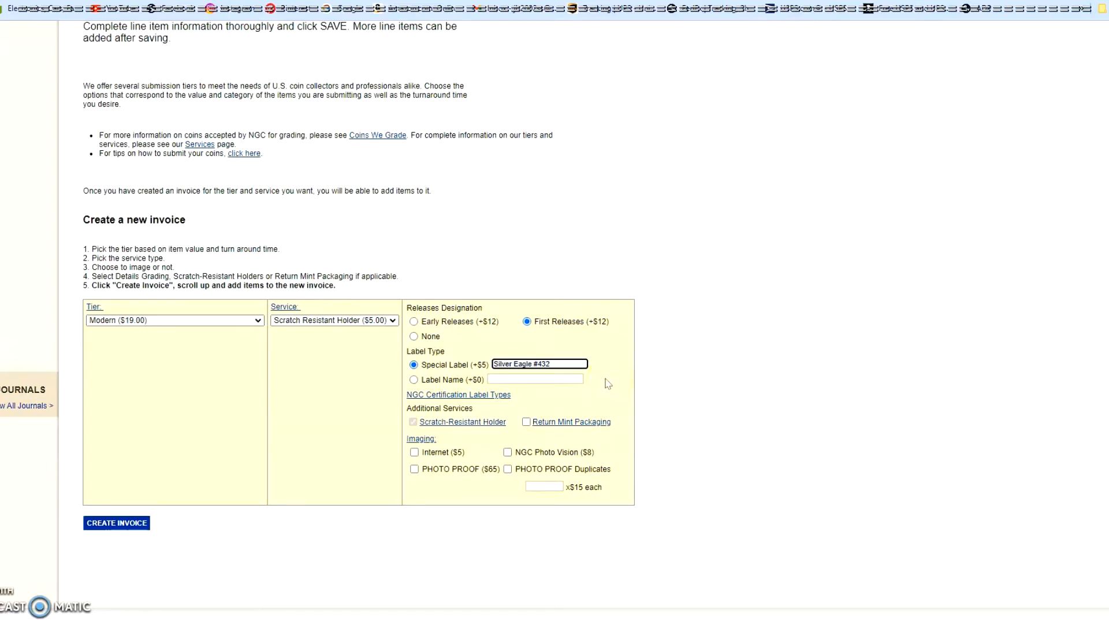
click(527, 423)
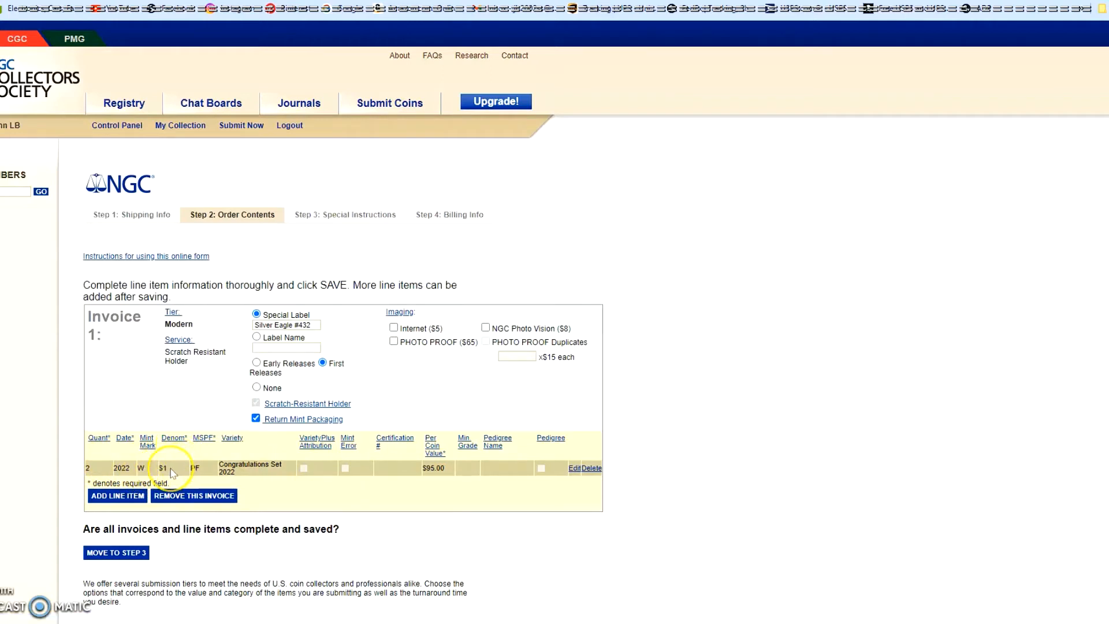
- View the help notes for the invoice's MSPF and Variety columns and close each one
click(204, 443)
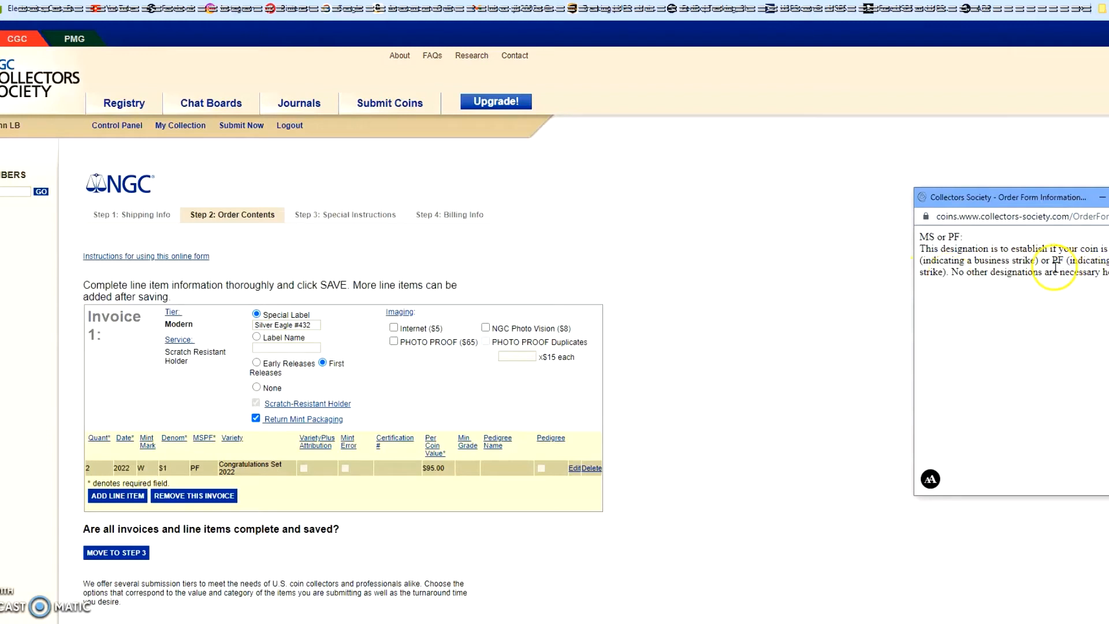
click(1108, 197)
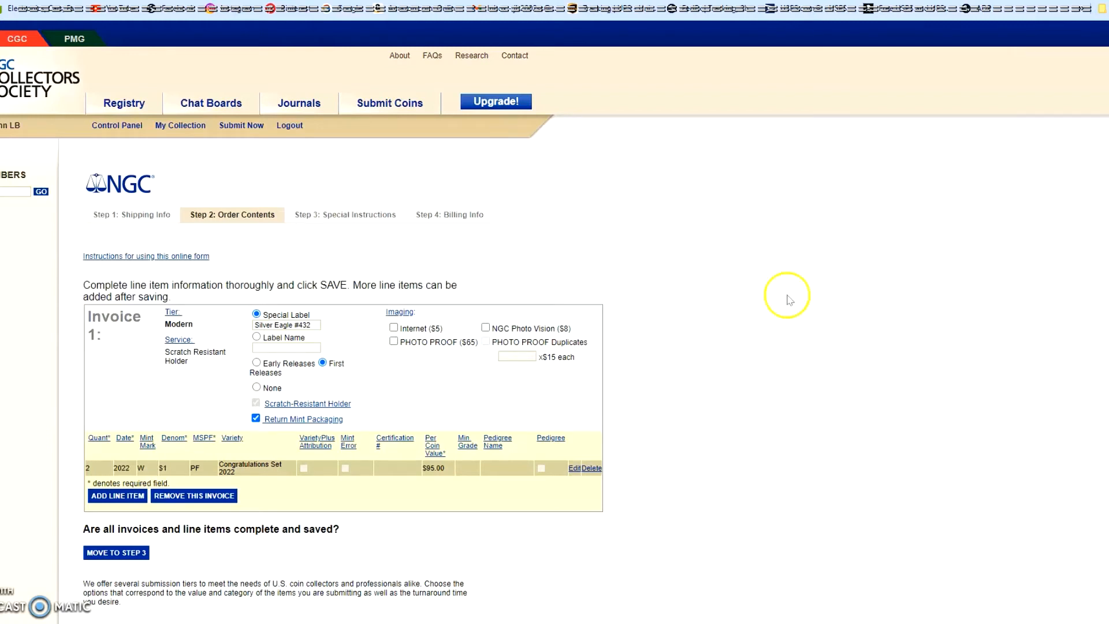
click(232, 438)
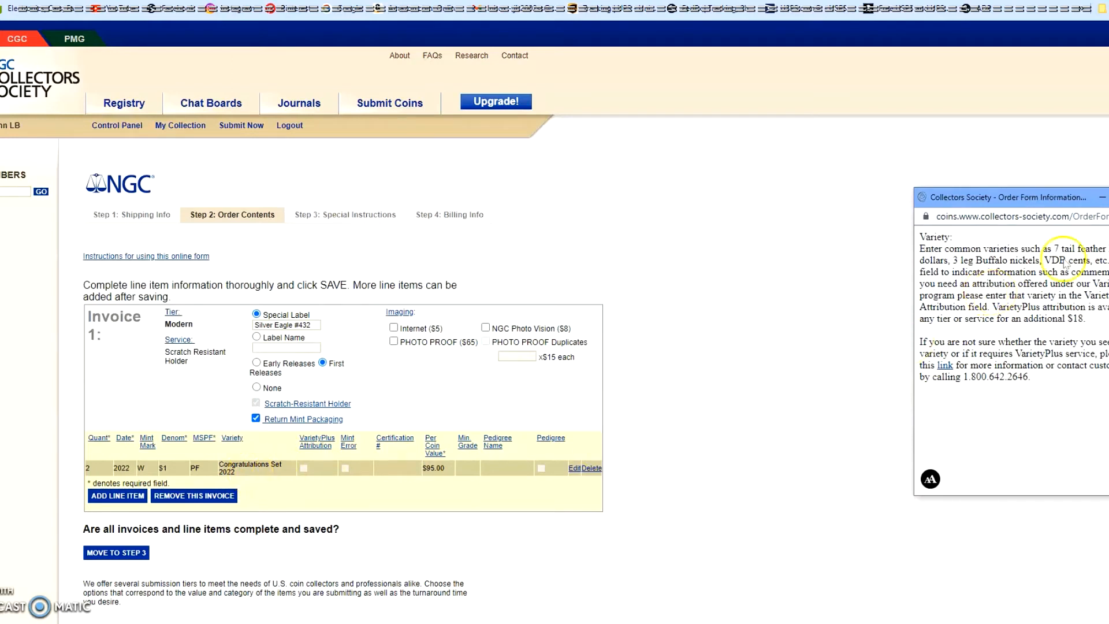
click(1108, 197)
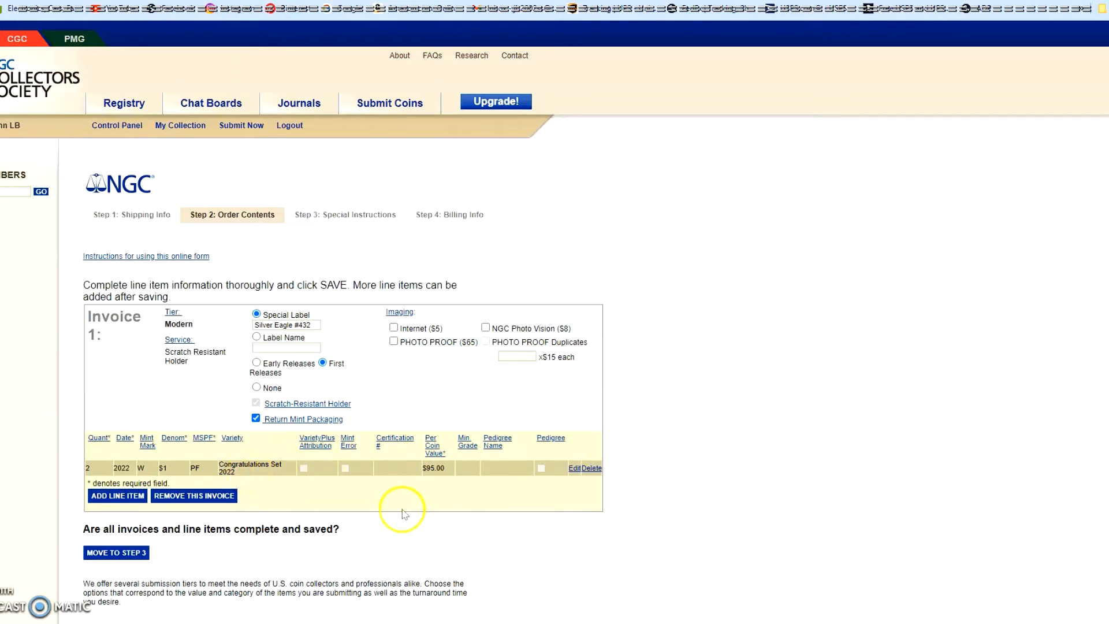
- Check the help notes for the VarietyPlus Attribution and Mint Error columns
click(316, 445)
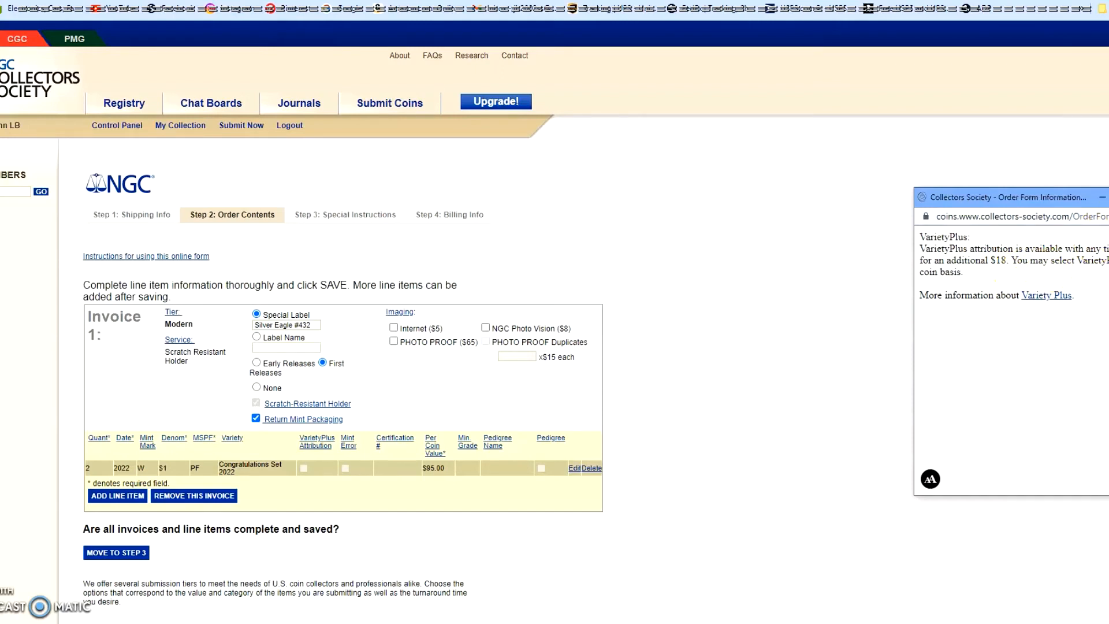
click(349, 443)
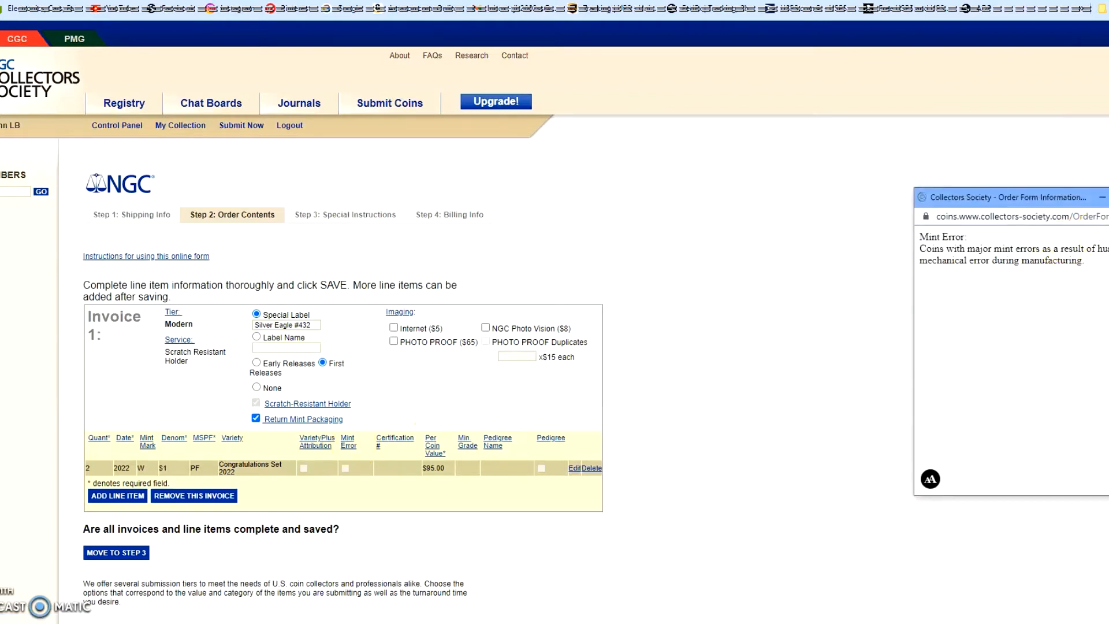
click(1108, 197)
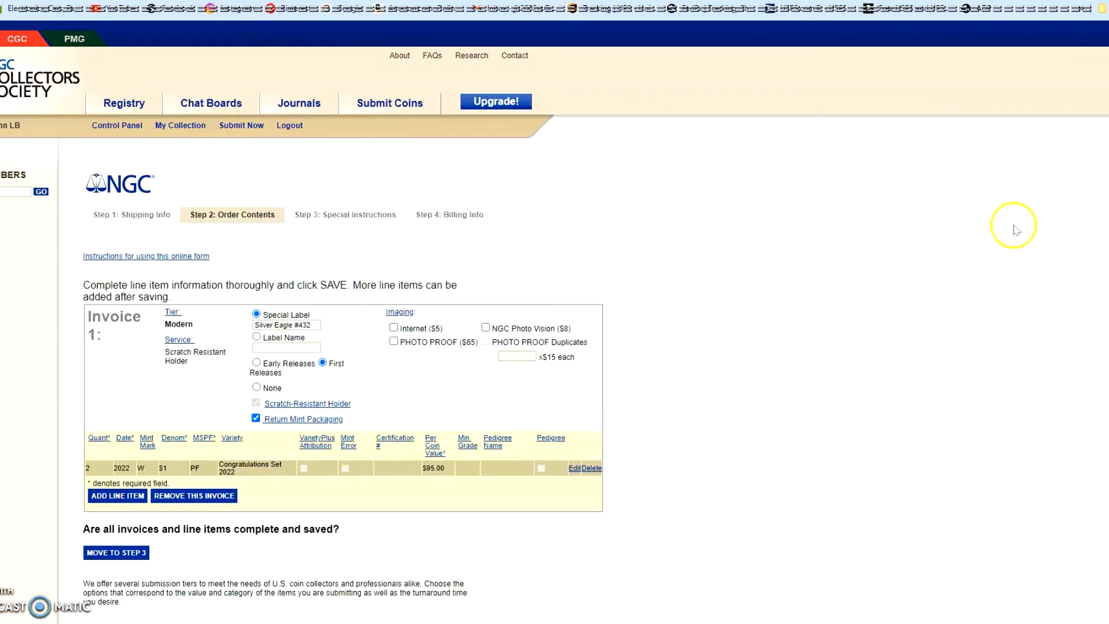
- View the help notes for the Certification # and Per Coin Value columns
click(388, 444)
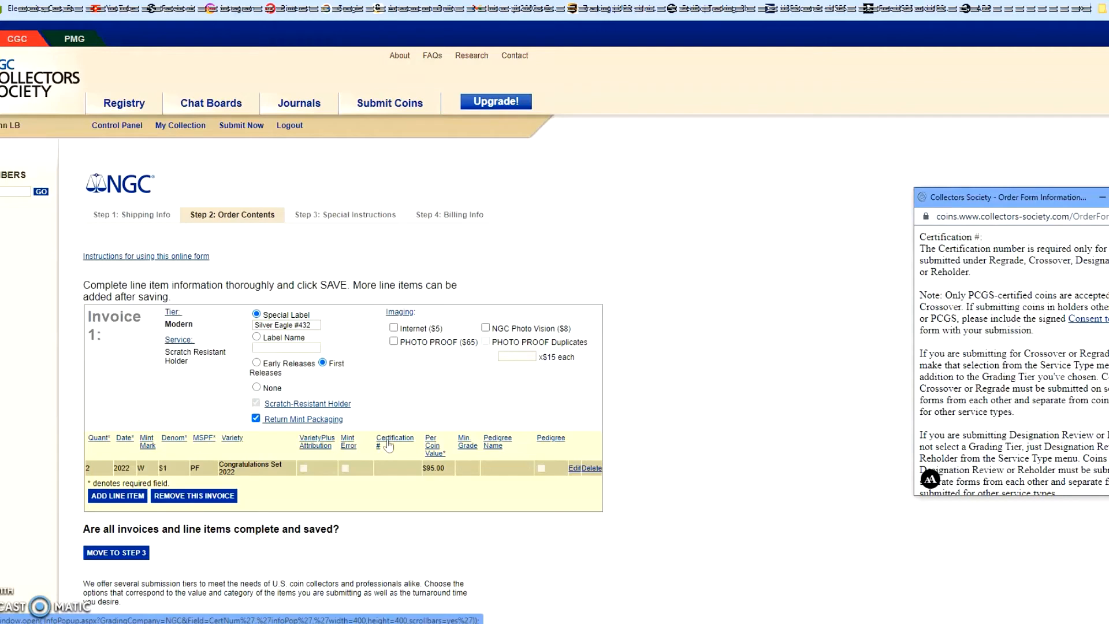
click(1108, 196)
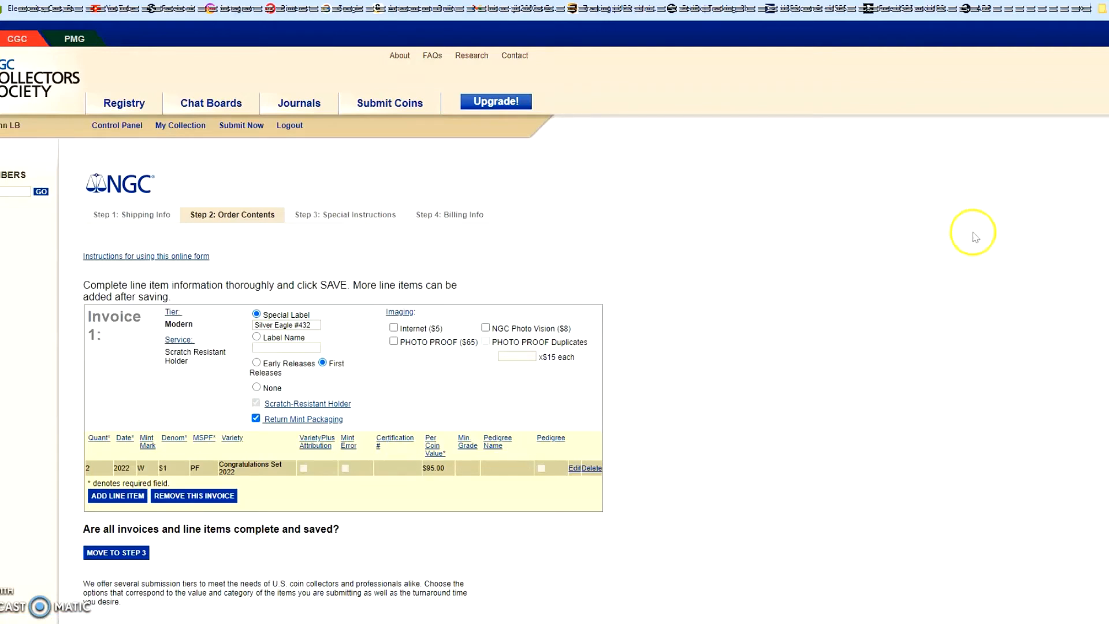
click(434, 453)
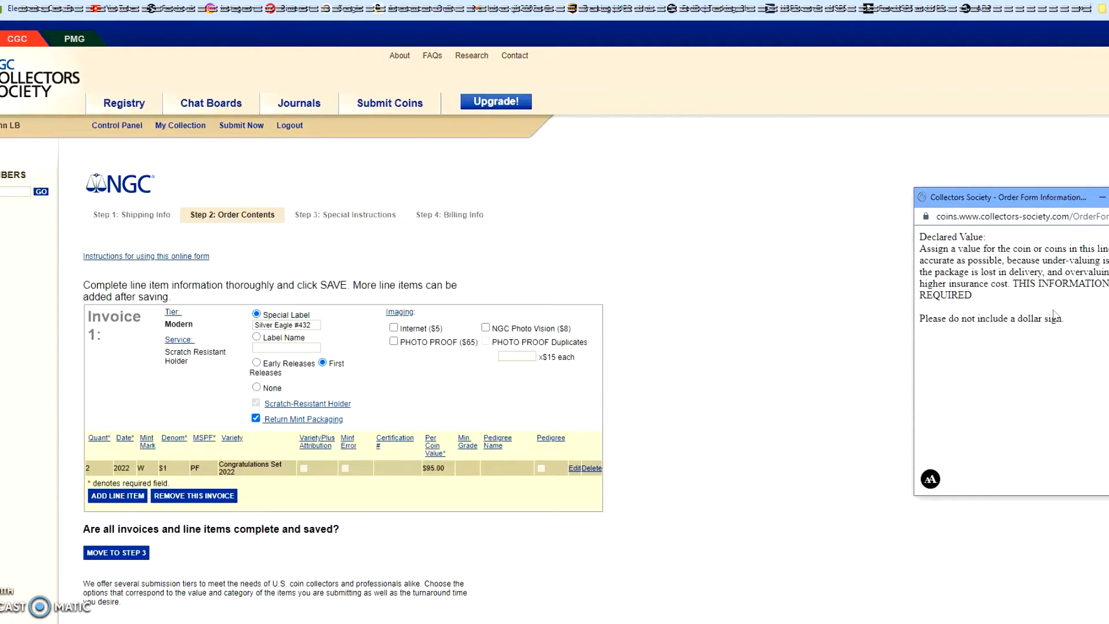
- View the help notes for the invoice's Min. Grade and Pedigree Name columns and close each one
click(1071, 140)
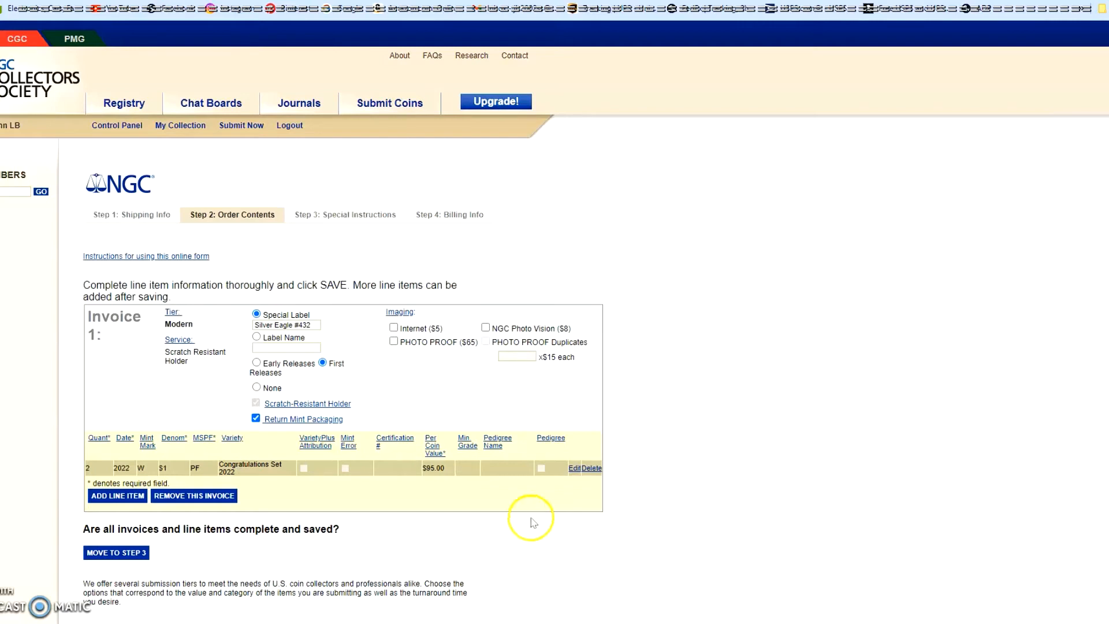
click(438, 486)
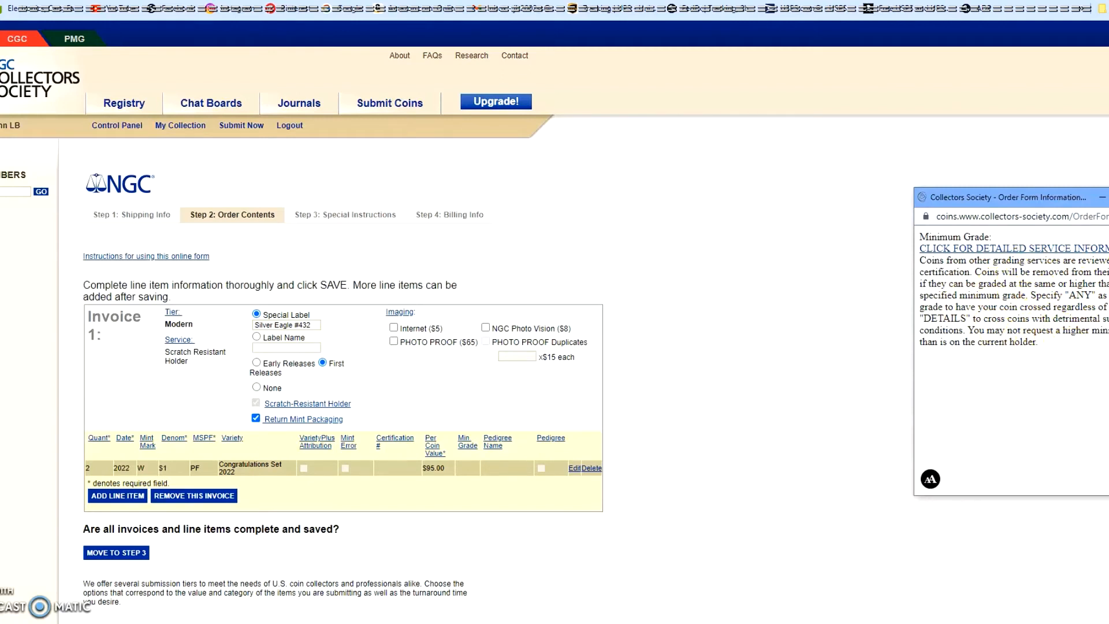
click(1108, 197)
click(492, 445)
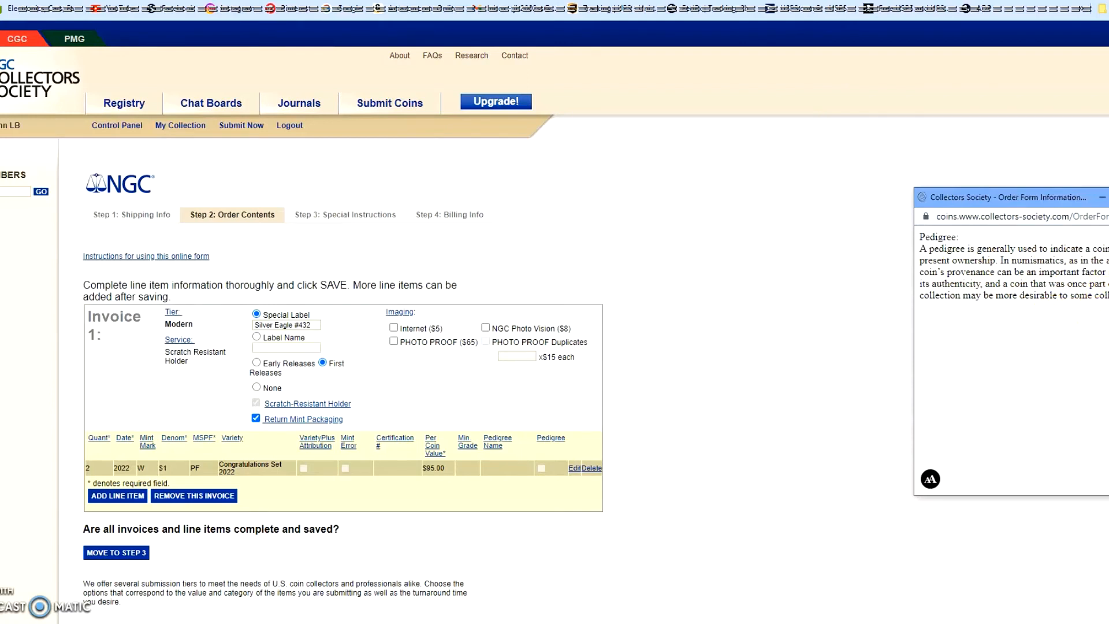
click(1108, 197)
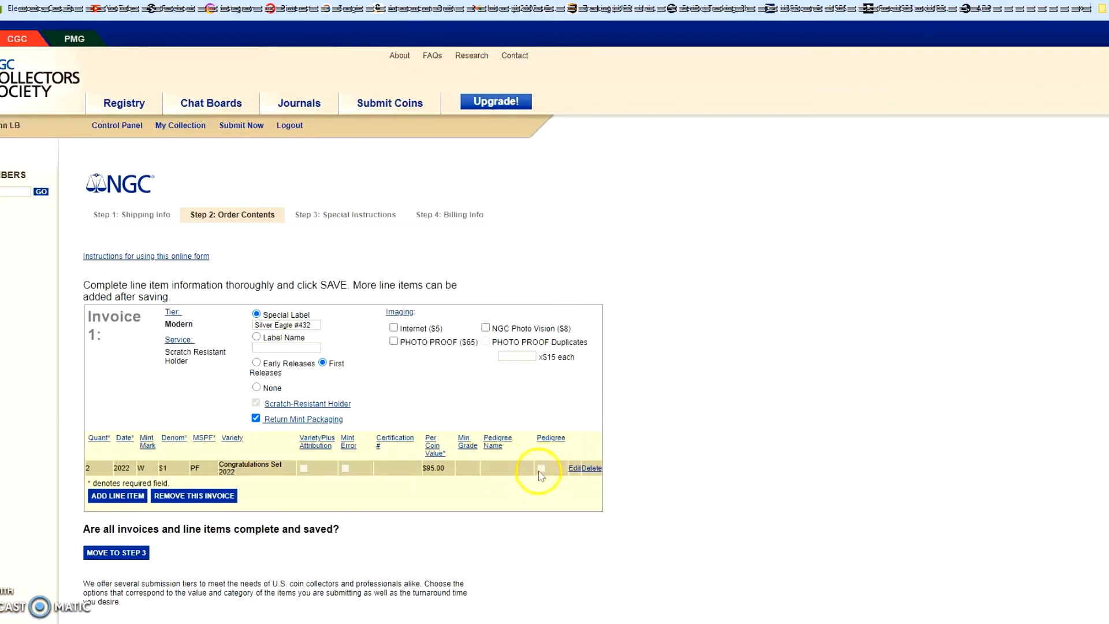
- Open the information linked from the Pedigree column, skim the NGC Services & Fees page down to the grading tiers, and close it
click(550, 438)
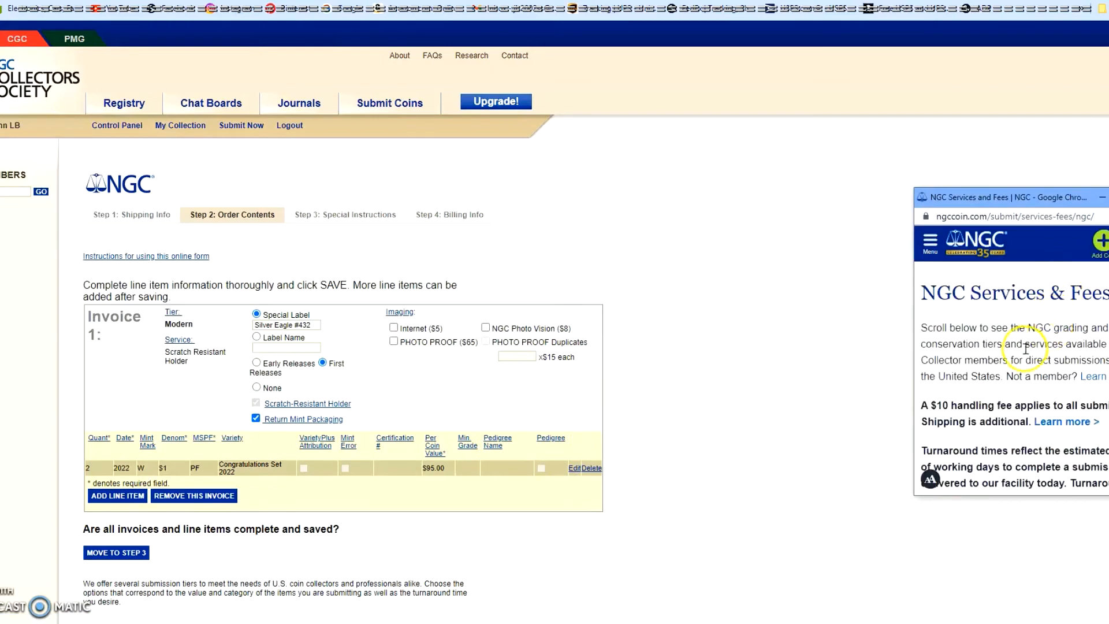
scroll(1025, 349, down, 6)
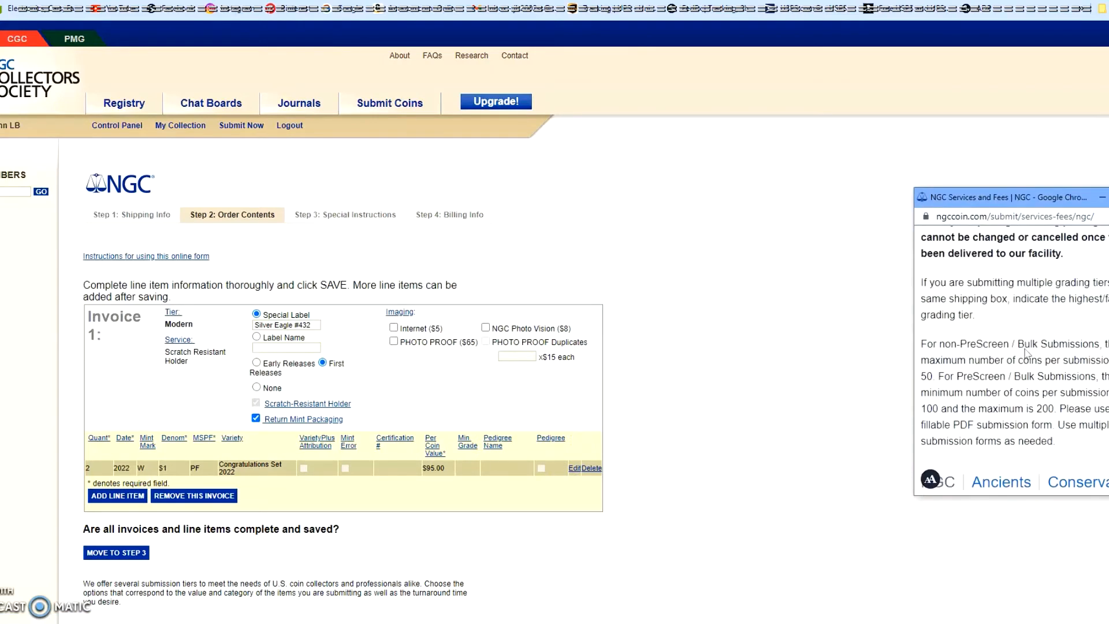
scroll(1024, 351, down, 6)
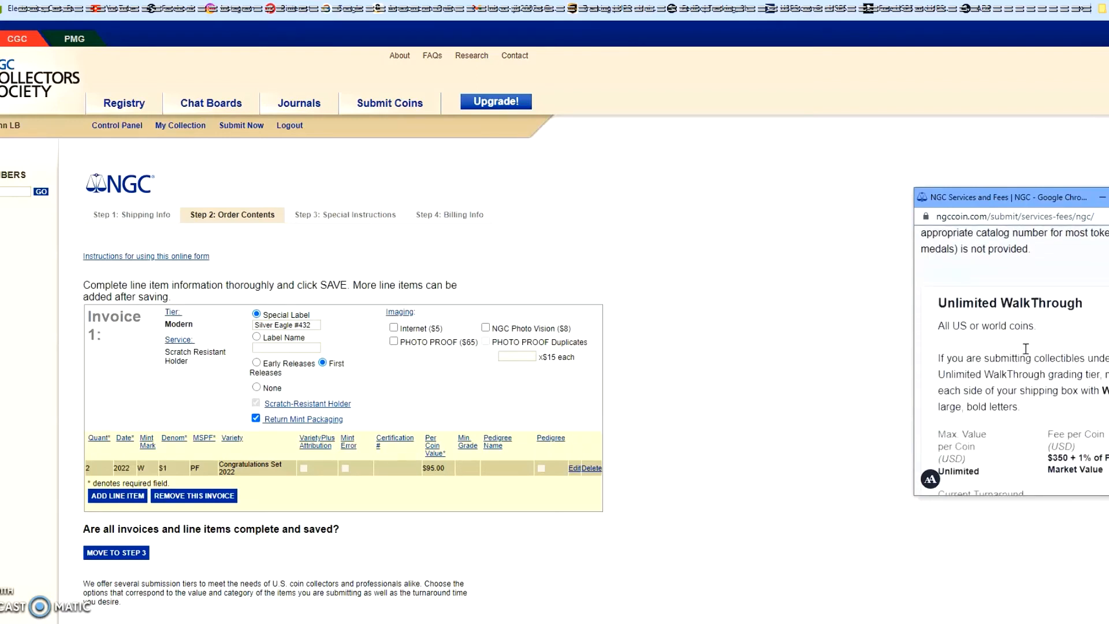
scroll(1025, 348, up, 5)
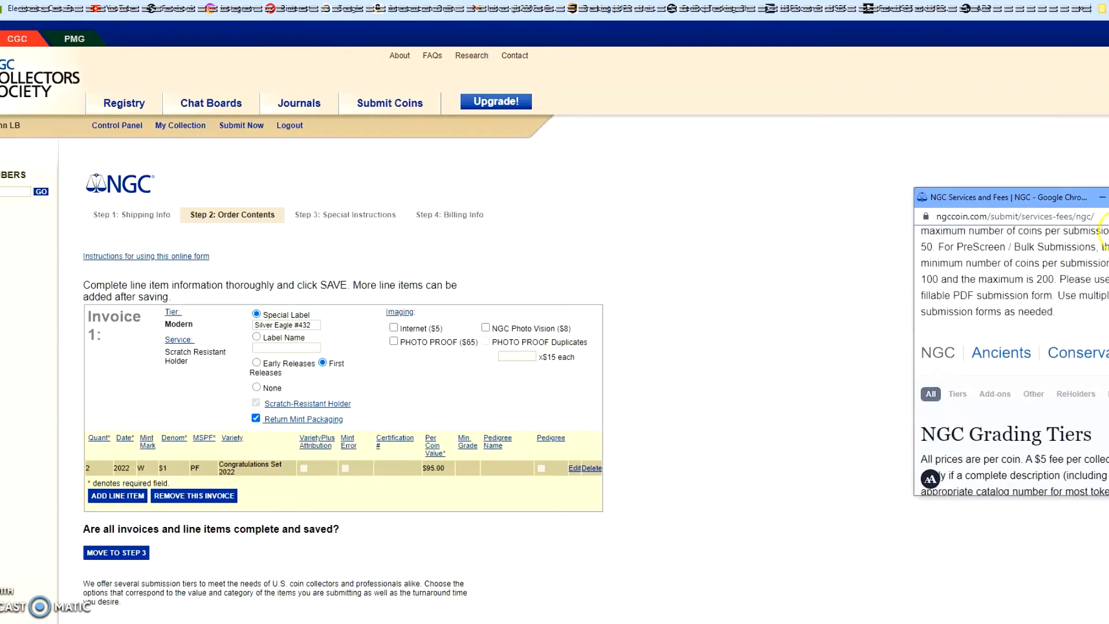
click(1102, 197)
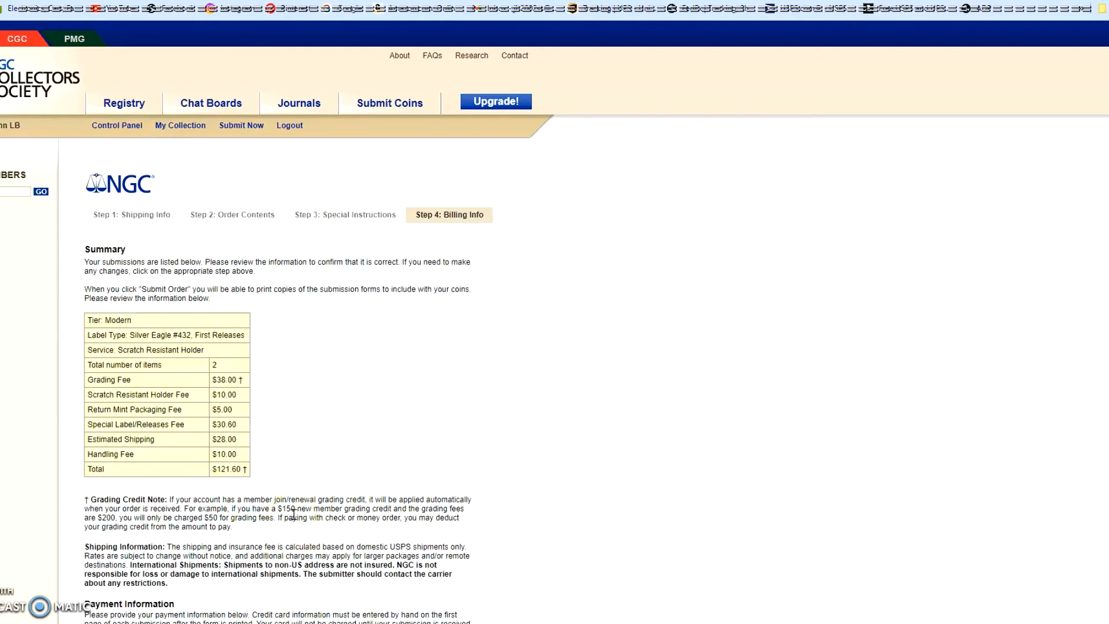
- Review the Grading Credit Note below the fee summary in the billing step, marking the new member credit amount
drag(276, 508, 296, 508)
click(290, 521)
click(301, 520)
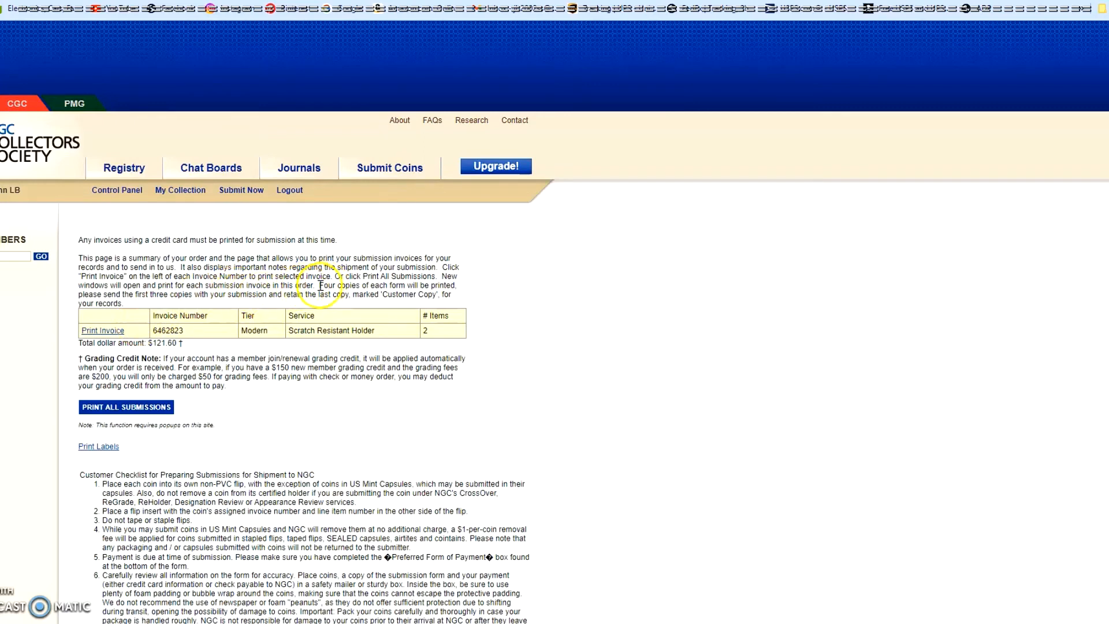
- Highlight the instructions about the four printed form copies on the order summary page and review the shipment preparation checklist
drag(319, 285, 450, 302)
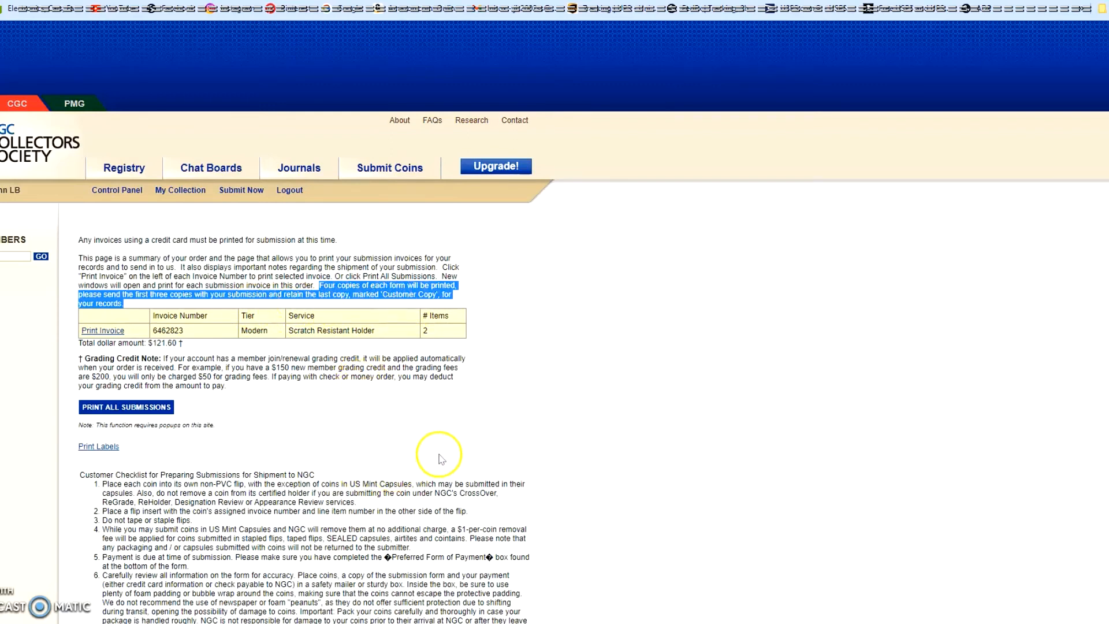
scroll(439, 459, down, 3)
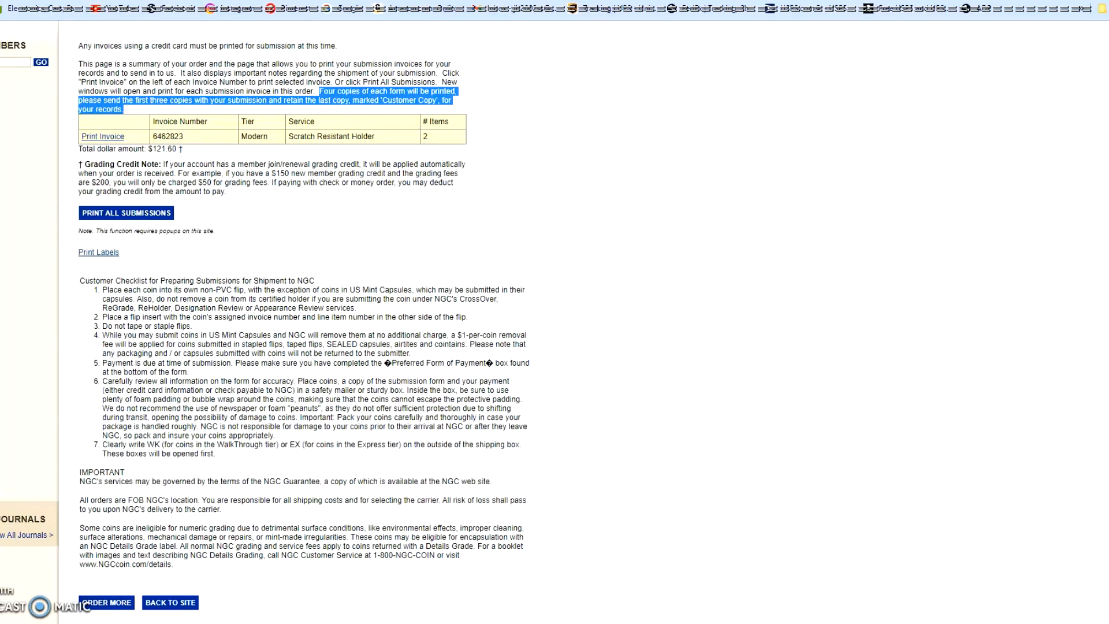
click(391, 243)
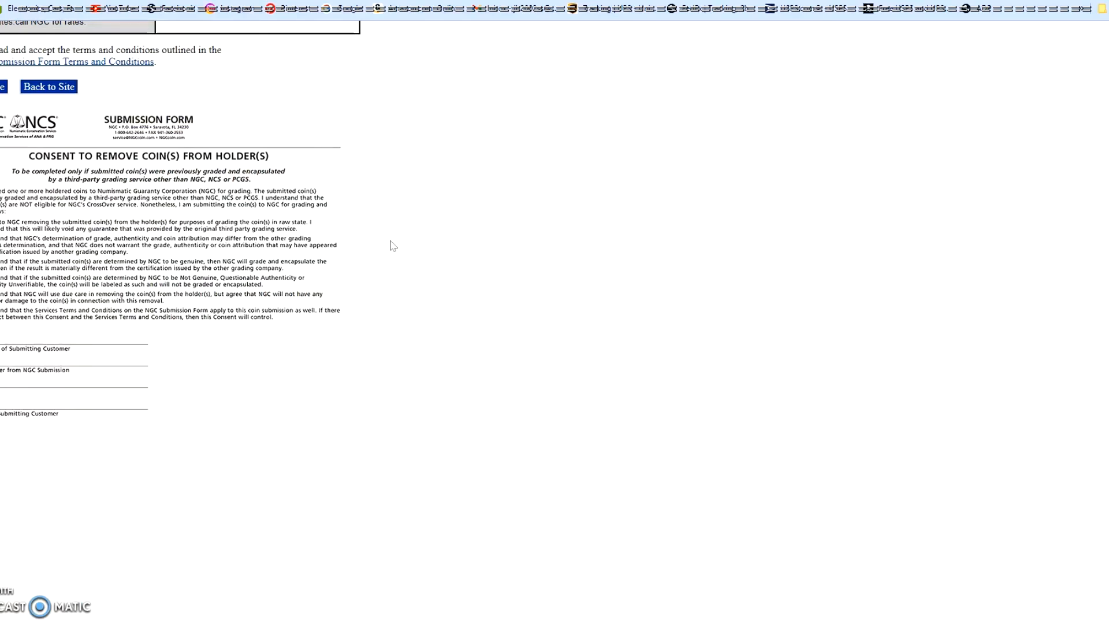
click(384, 242)
click(470, 233)
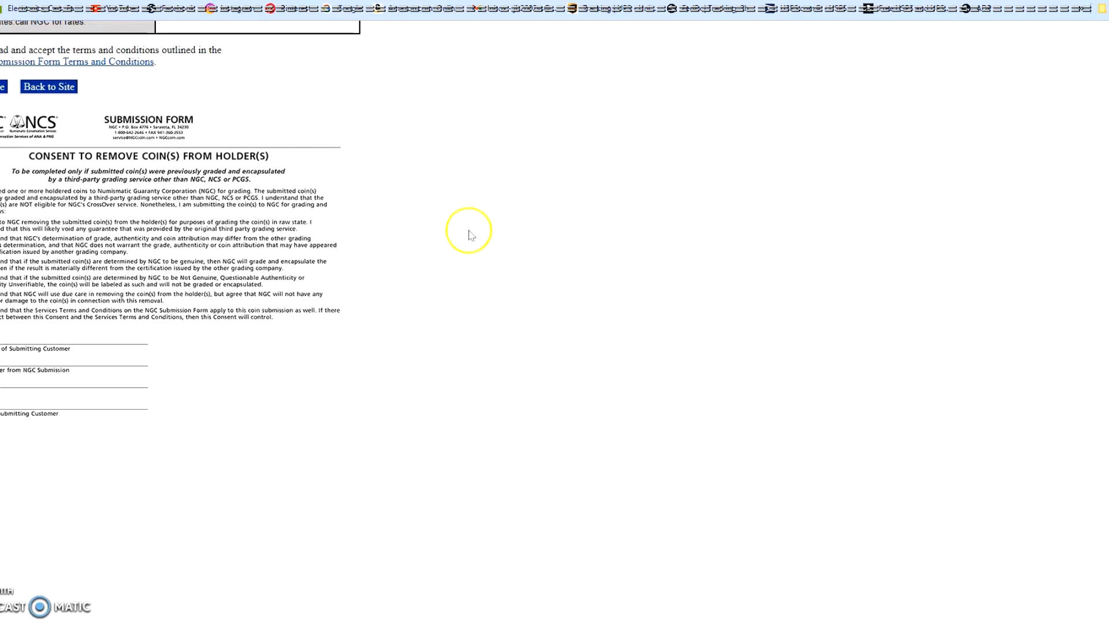